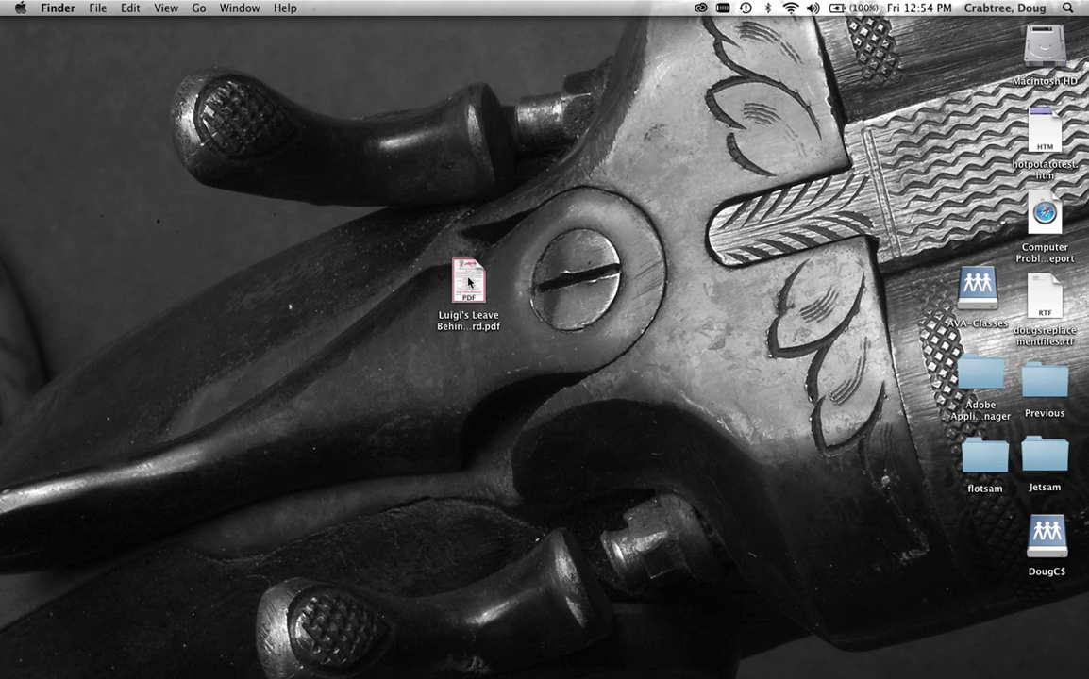
Step: Open Luigi's Leave Behind Card.pdf from the desktop with Open With > Adobe Illustrator CS6
right_click(473, 282)
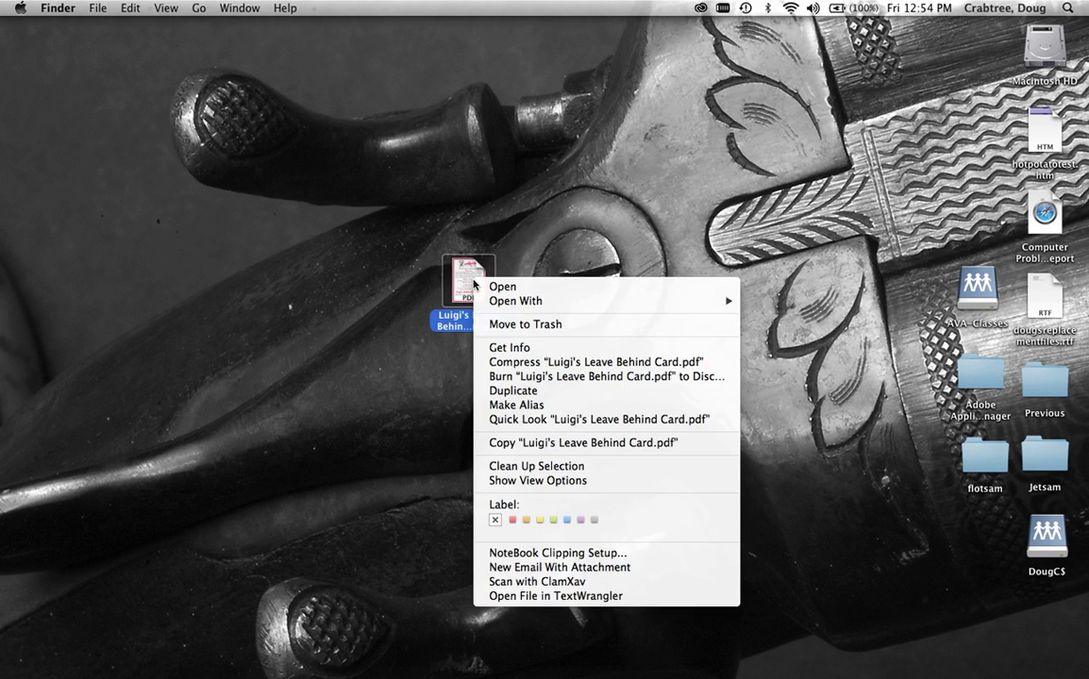
mouse_move(483, 301)
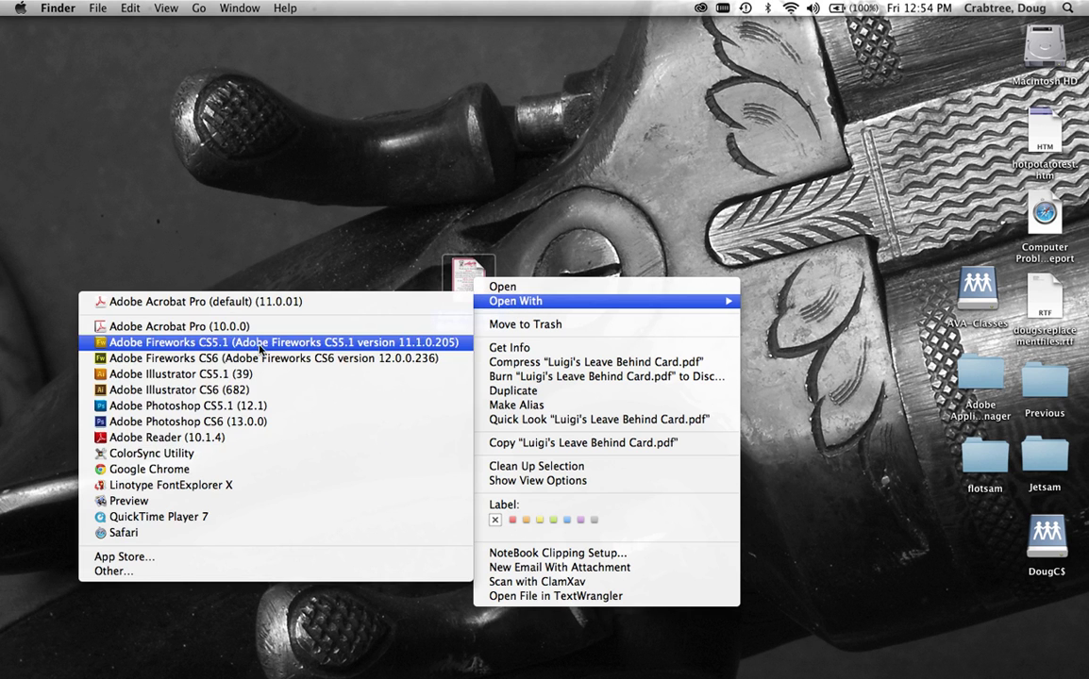
left_click(148, 390)
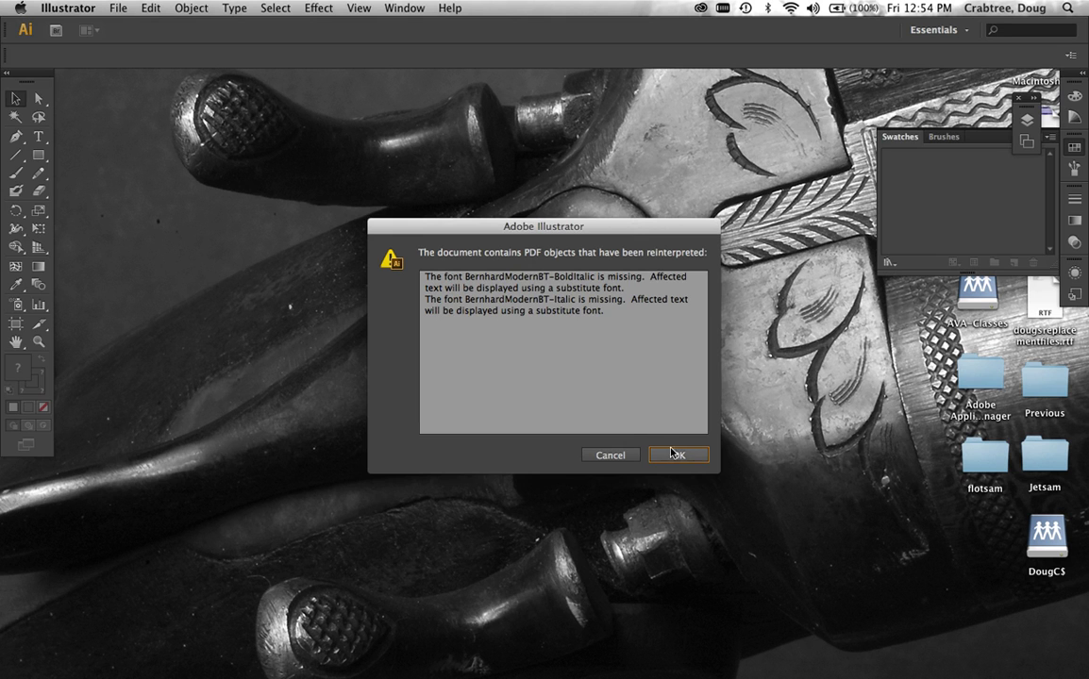
Step: Accept the missing-font warning and zoom in on the card's logo
left_click(673, 457)
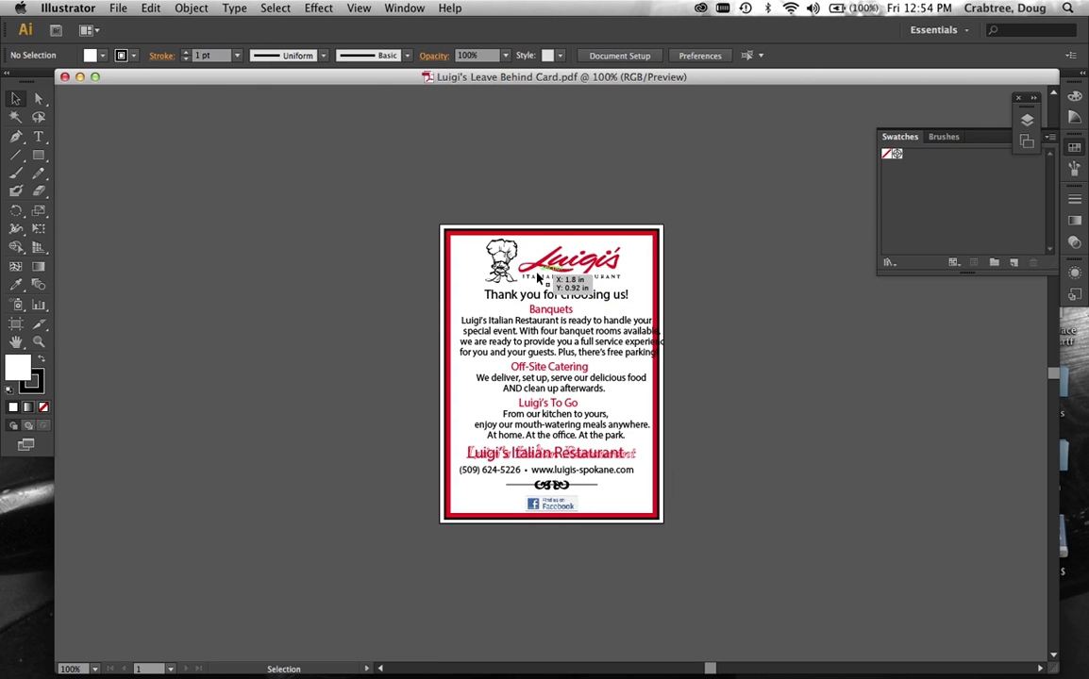
key("z")
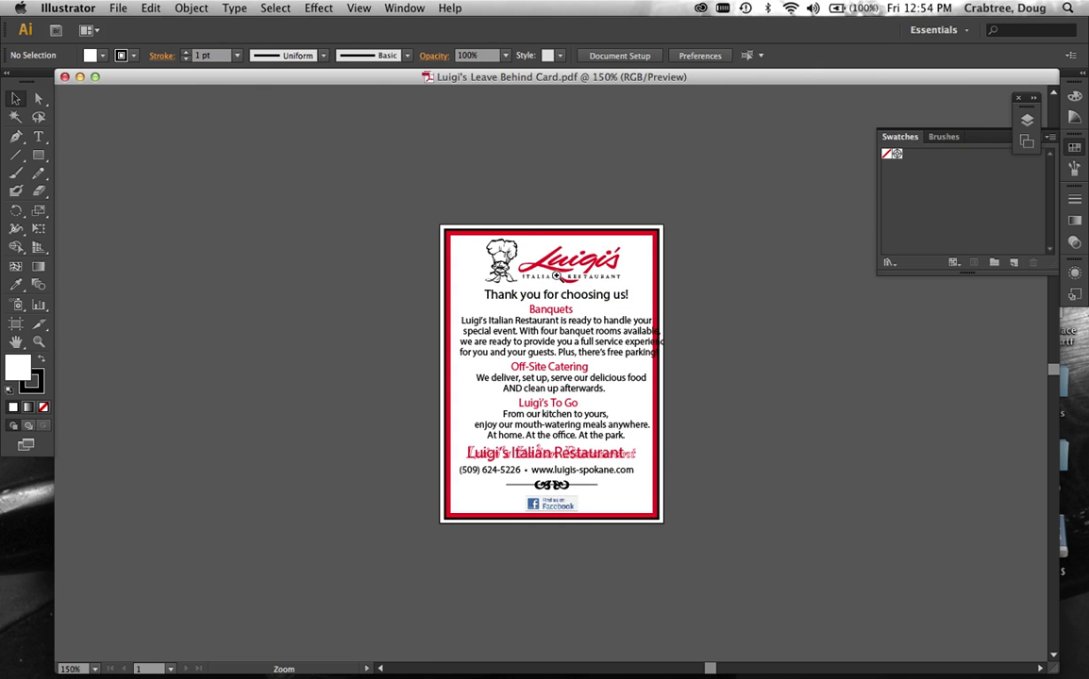
left_click(556, 277)
scroll(556, 404, "down", 2)
scroll(558, 404, "down", 3)
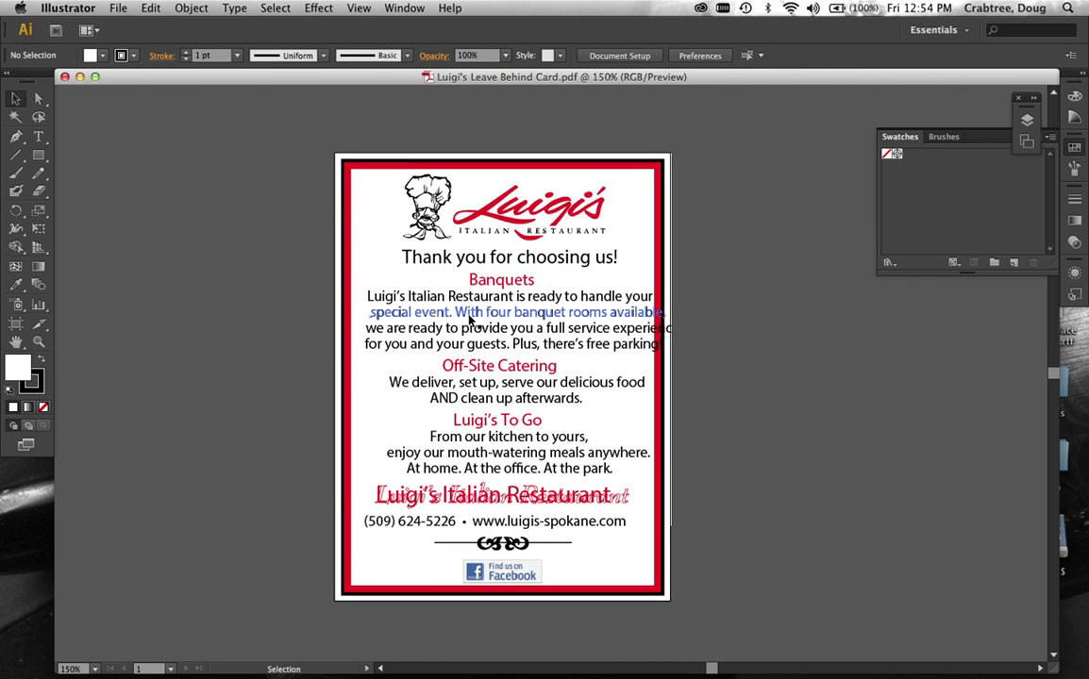
Step: Switch the artwork to Outline view and return to the Selection tool
key("super+y")
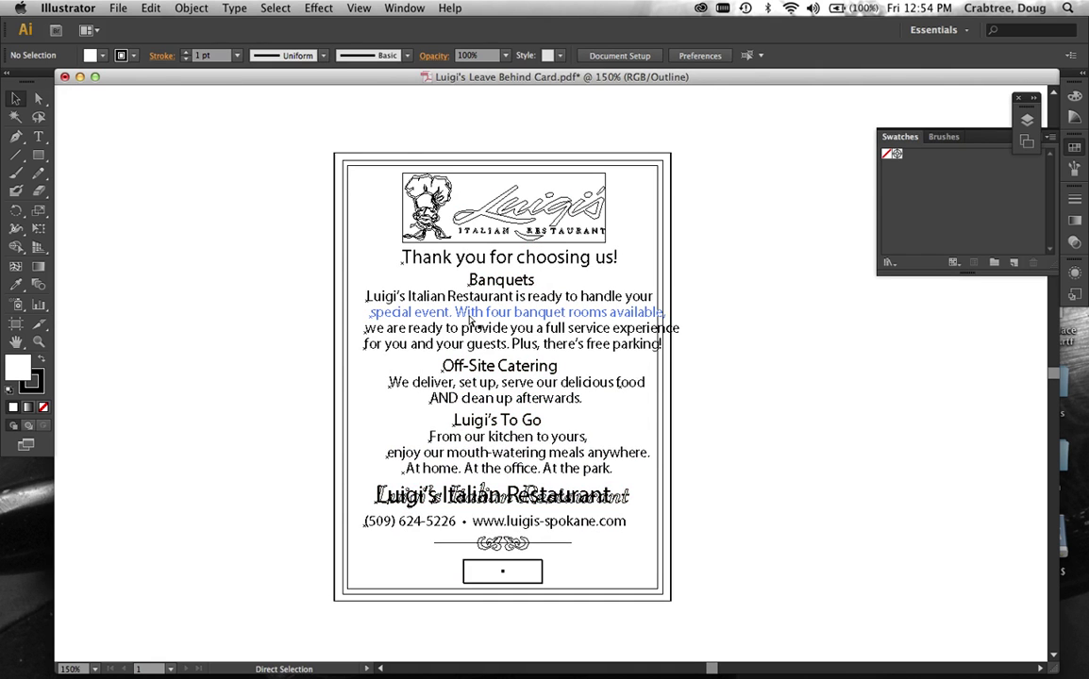
key("super+y")
key("super+y")
key("super+y")
key("super+y")
key("v")
Step: Save As 'LuigiLogo' in Adobe Illustrator (ai) format
left_click(119, 8)
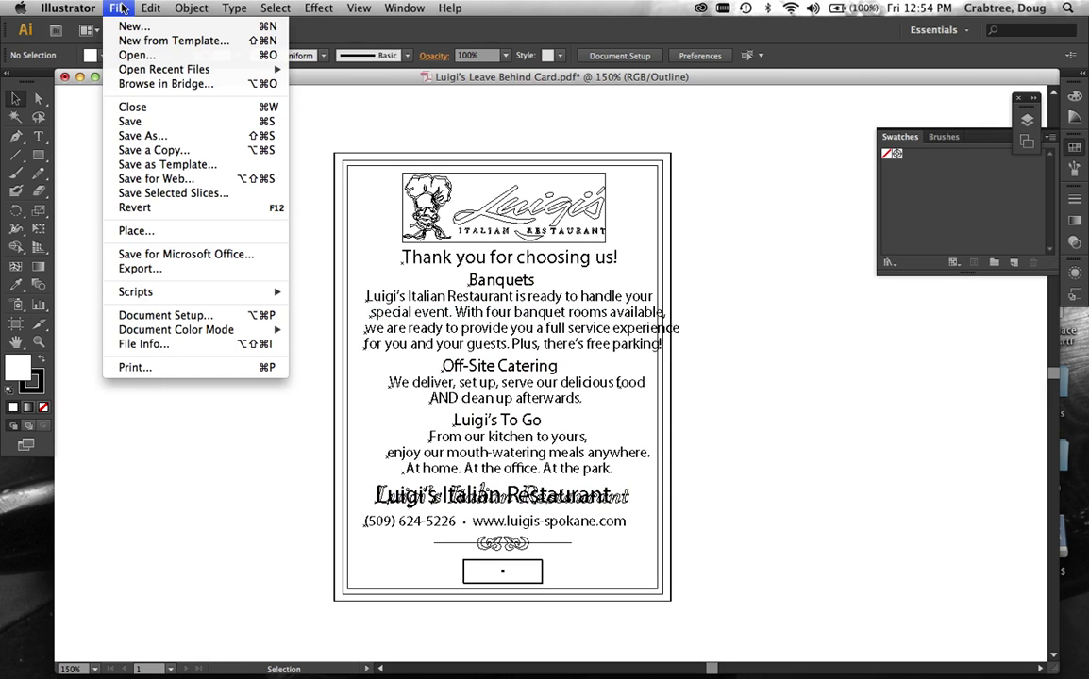
left_click(137, 142)
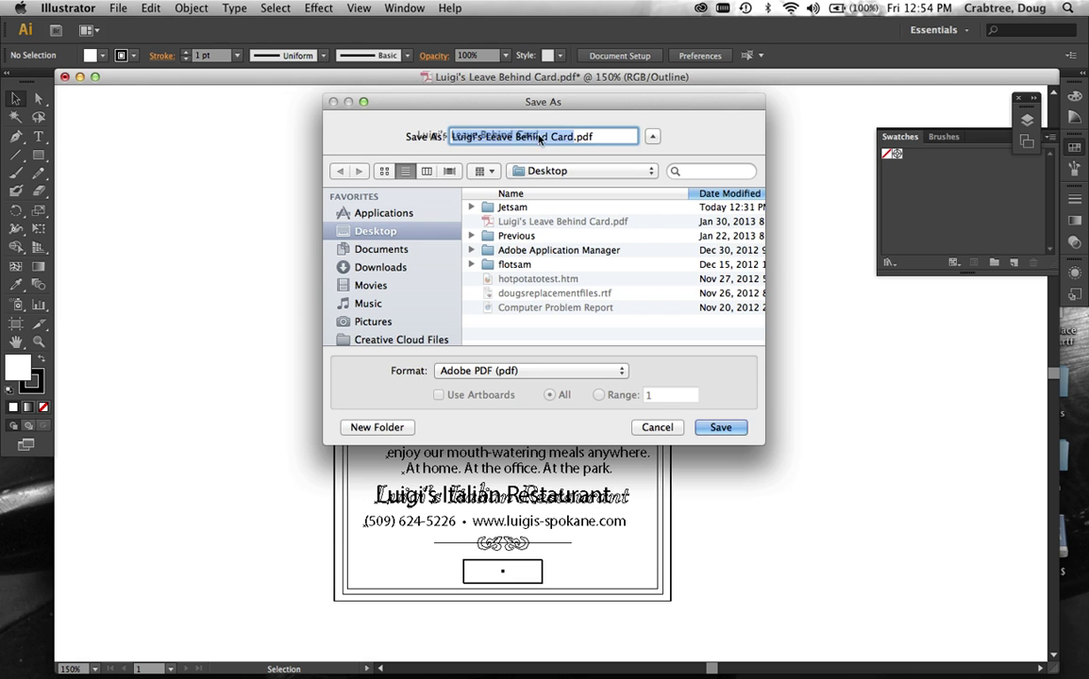
left_click(576, 139)
left_click_drag(575, 139, 474, 135)
key("BackSpace")
type("Logo")
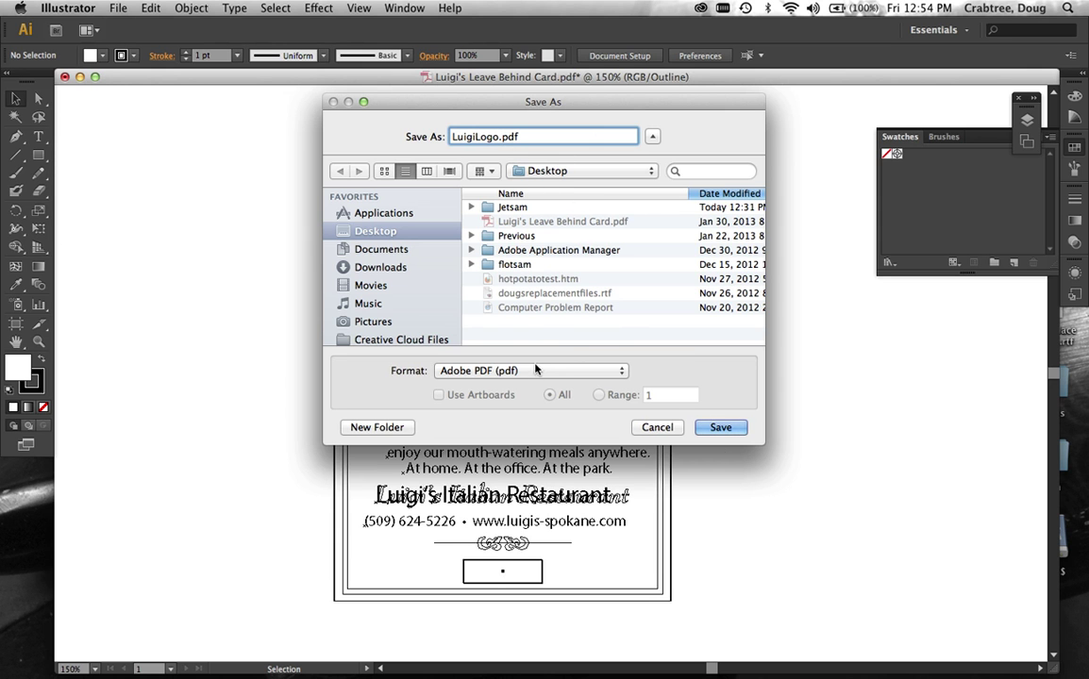
left_click(510, 371)
left_click(498, 330)
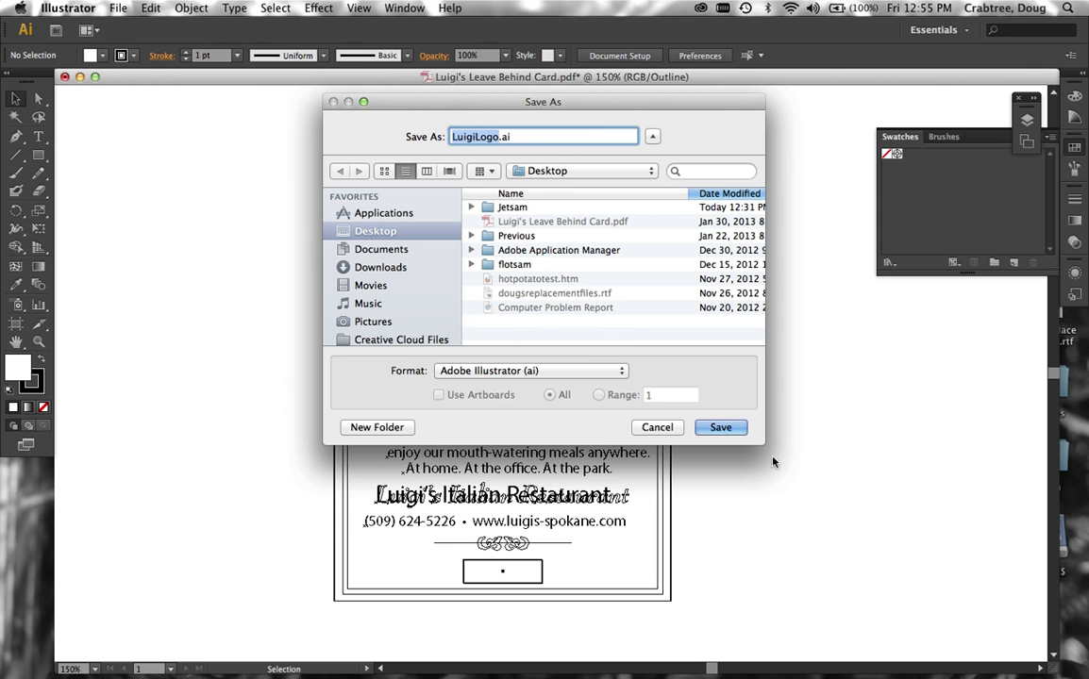
left_click(719, 427)
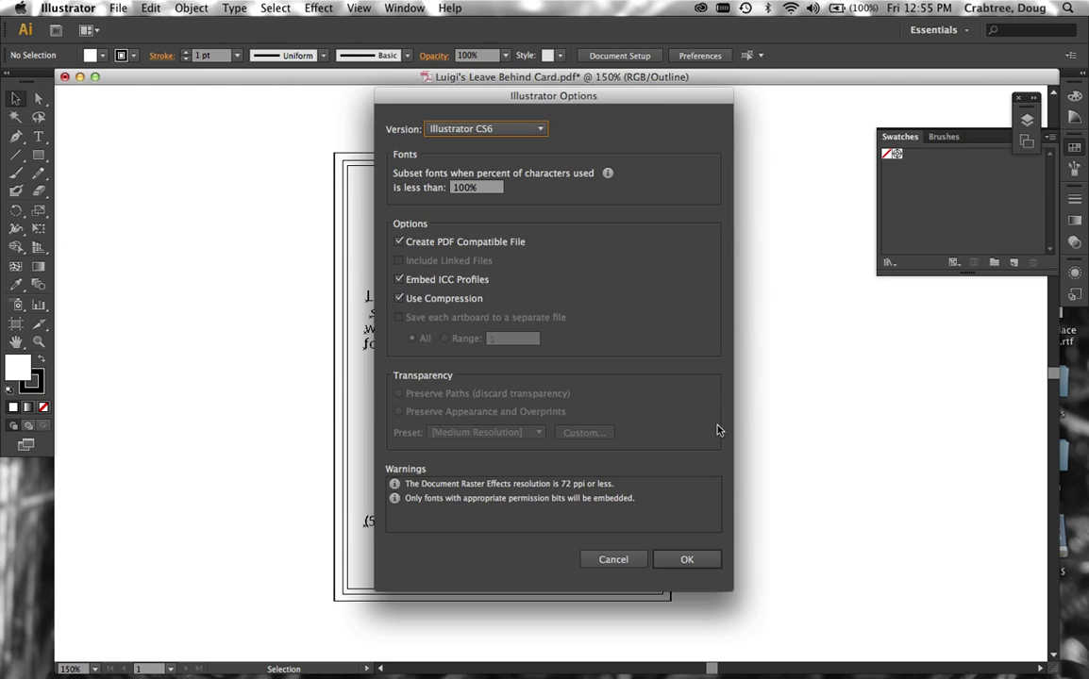
Step: Set the Illustrator version to CS5 and accept the legacy-format warning
left_click(460, 130)
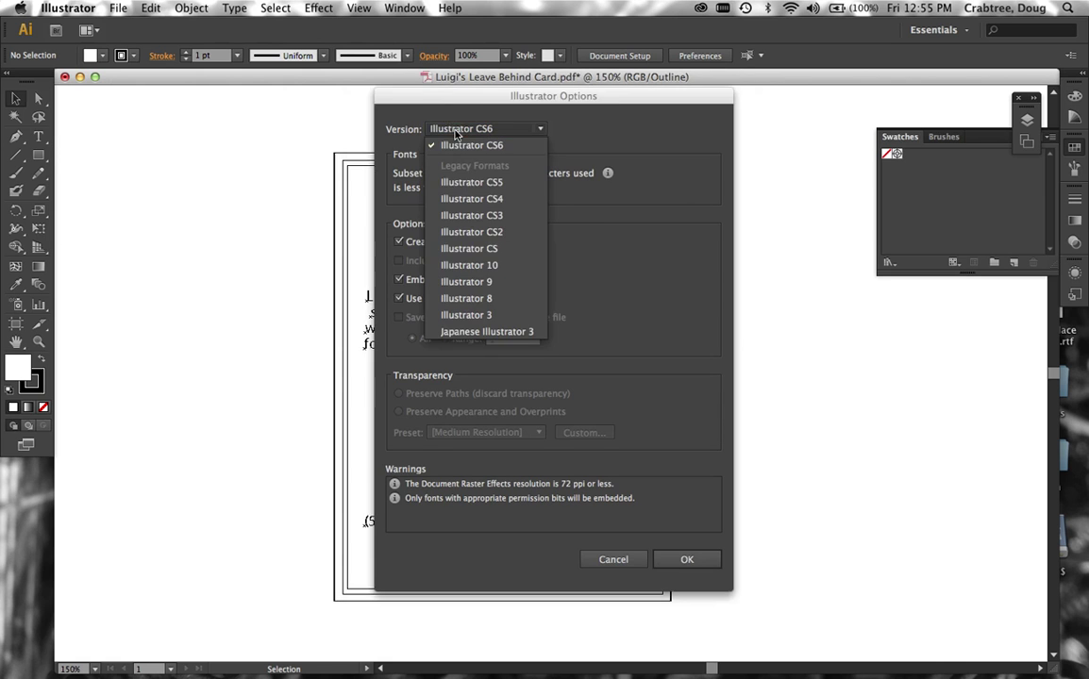
left_click(434, 182)
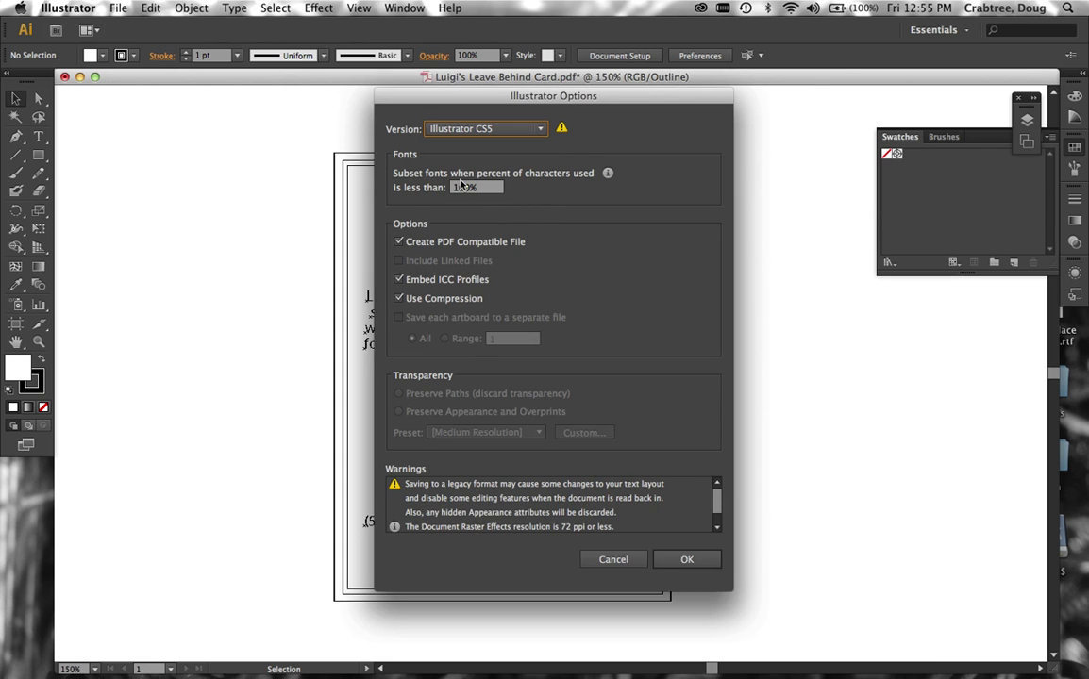
left_click(686, 560)
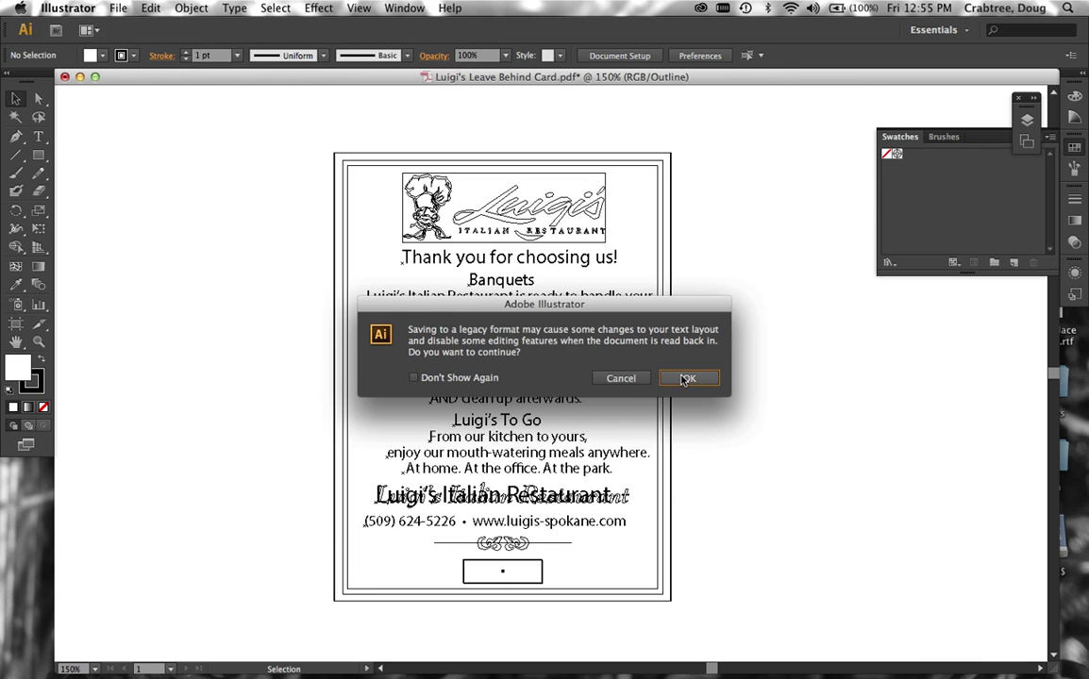
left_click(687, 379)
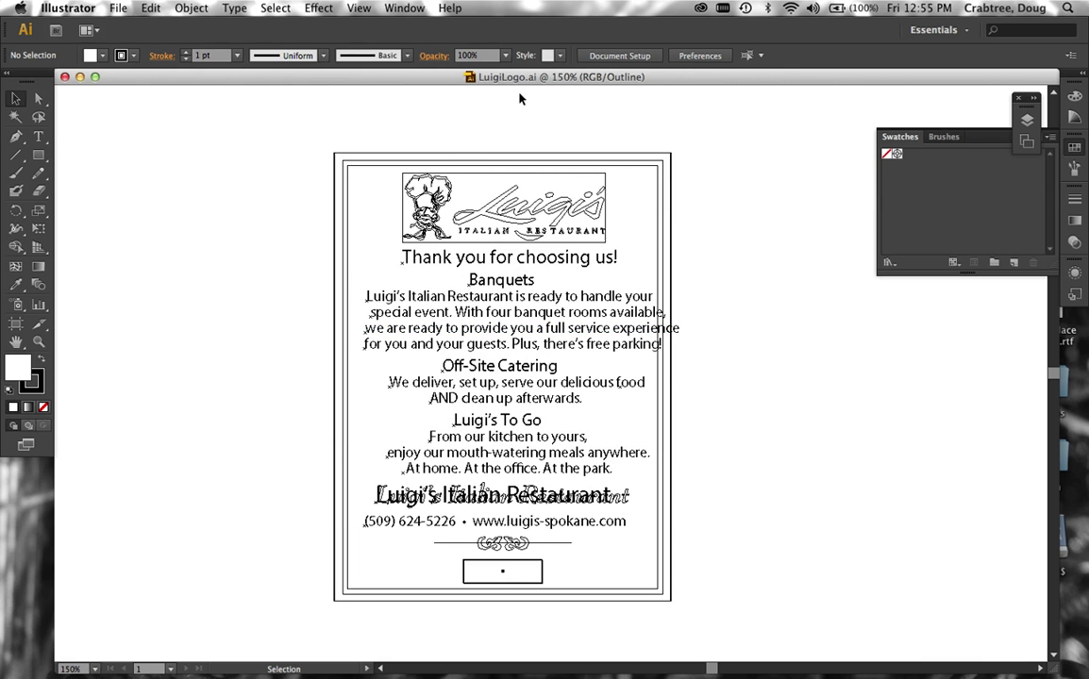
Step: Release the flyer's clipping mask and delete the released flyer objects
left_click(434, 344)
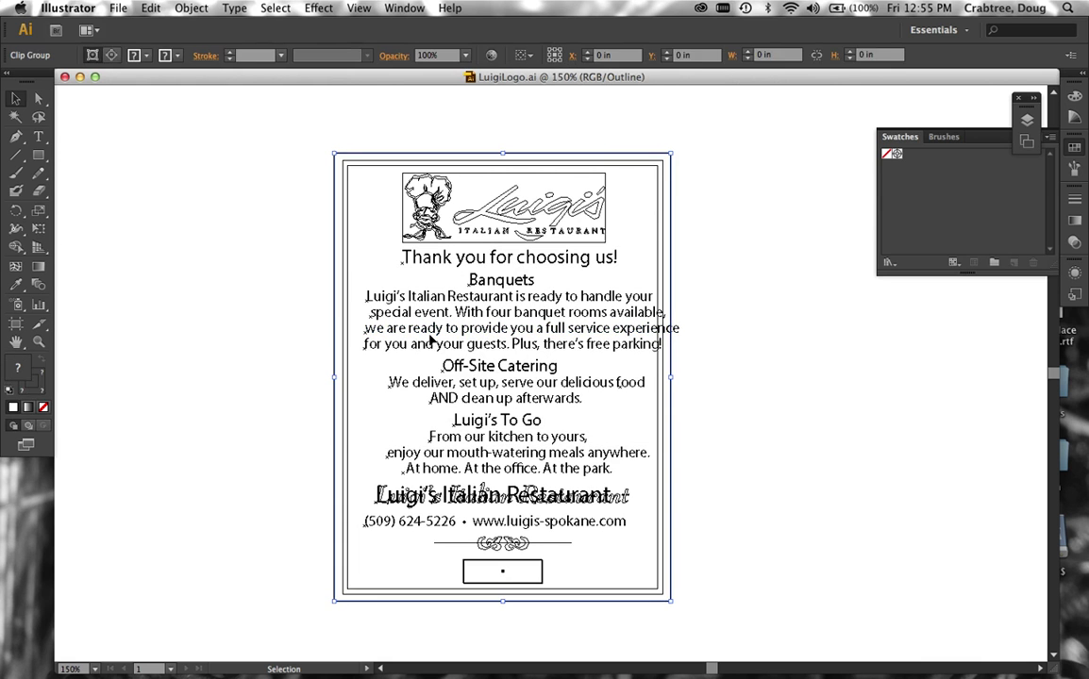
left_click(272, 200)
left_click_drag(317, 300, 510, 381)
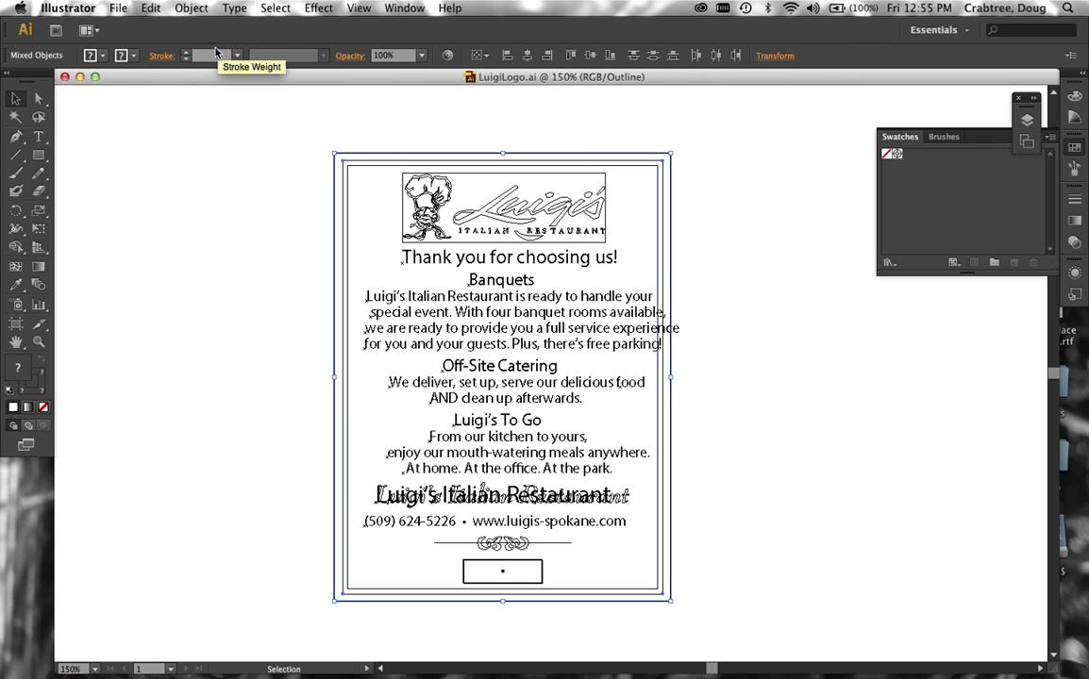
left_click(192, 9)
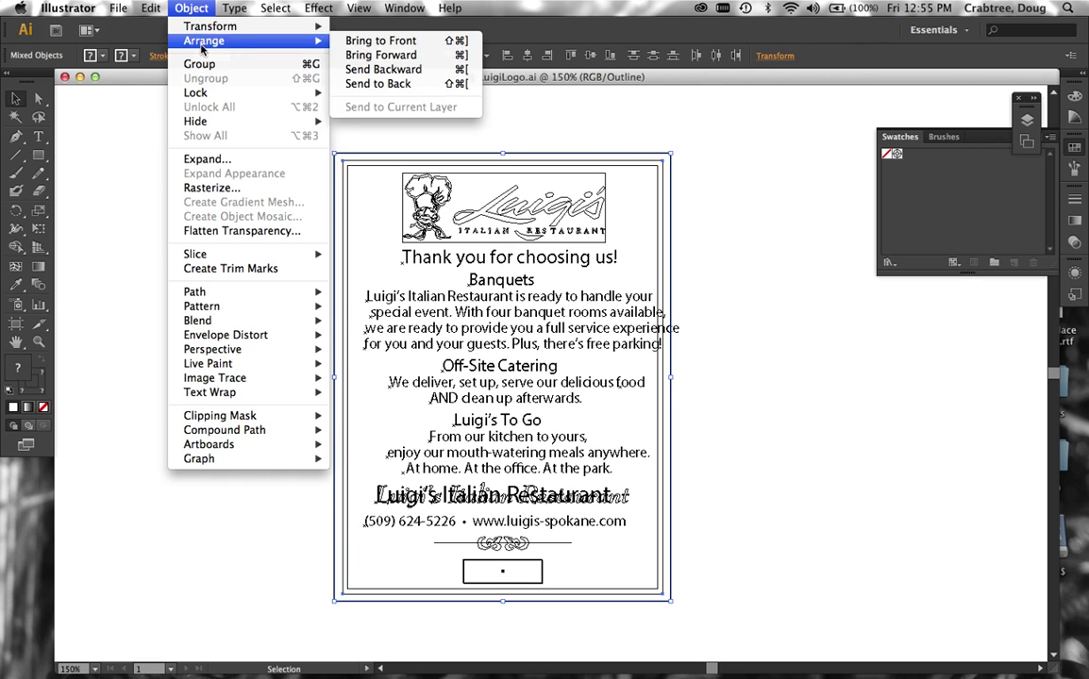
mouse_move(242, 415)
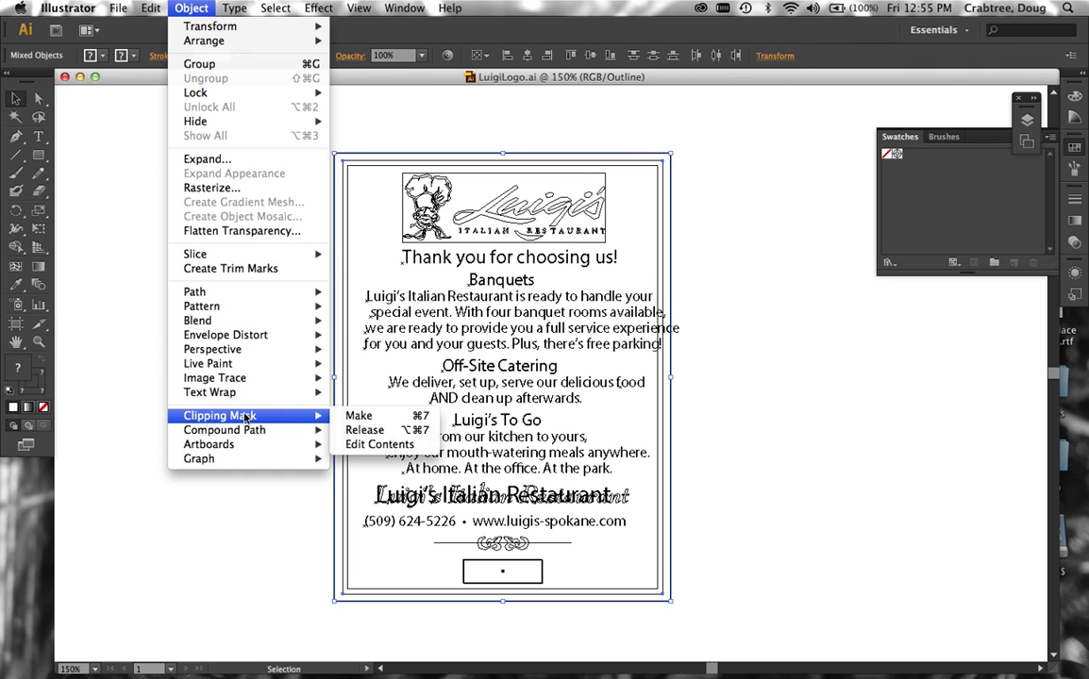
left_click(376, 431)
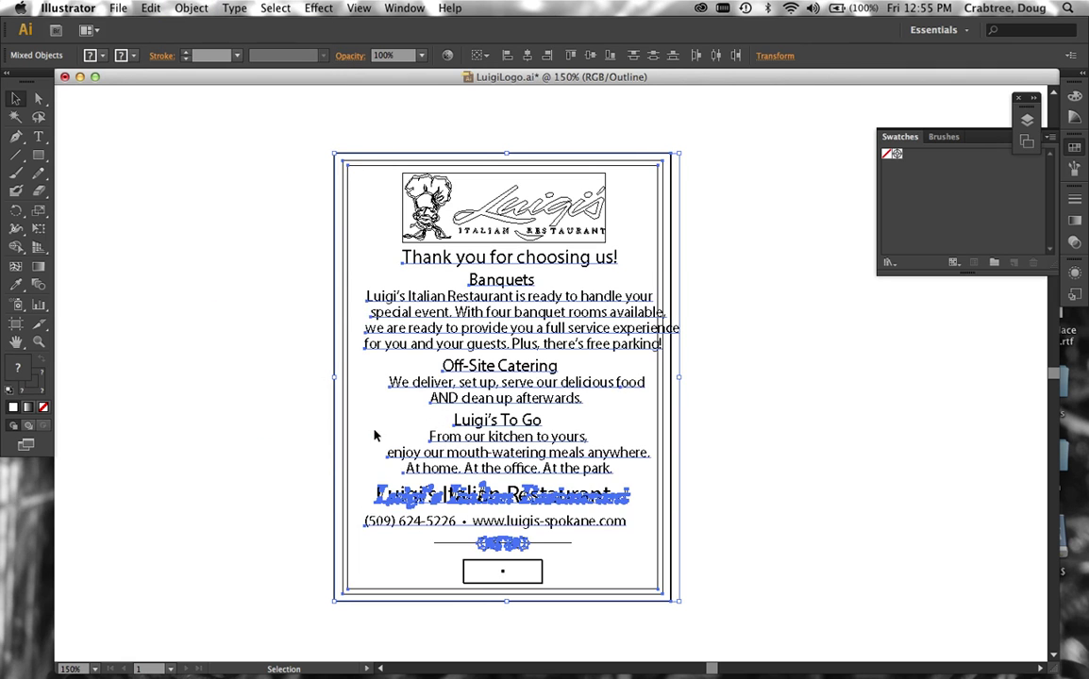
left_click(306, 371)
left_click_drag(351, 349, 440, 371)
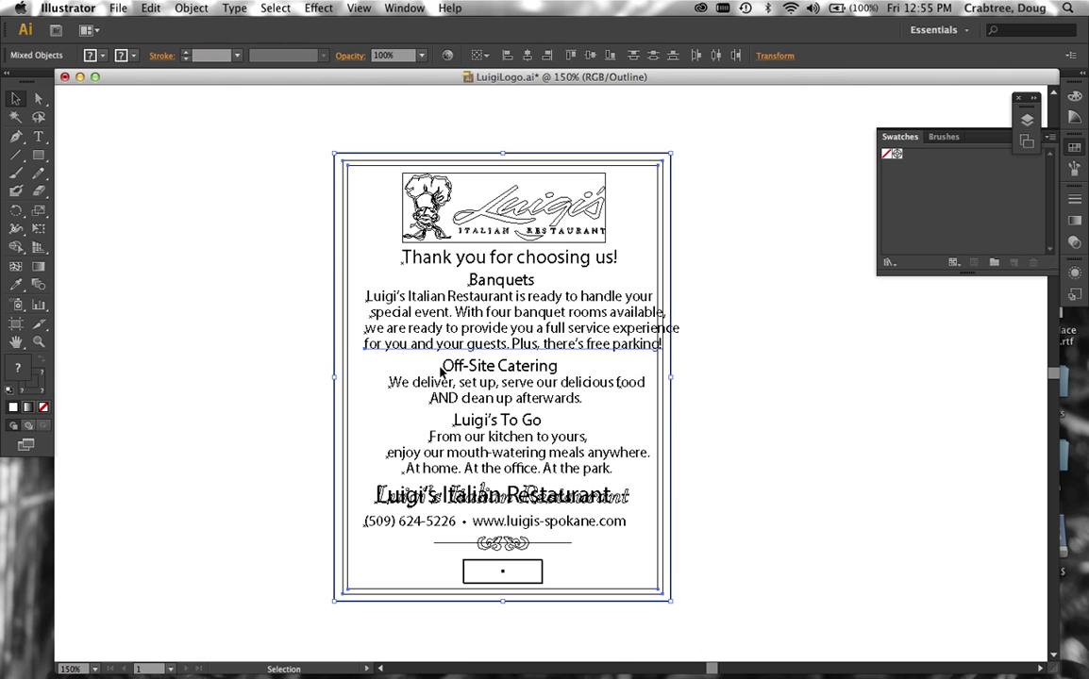
left_click_drag(335, 347, 209, 337)
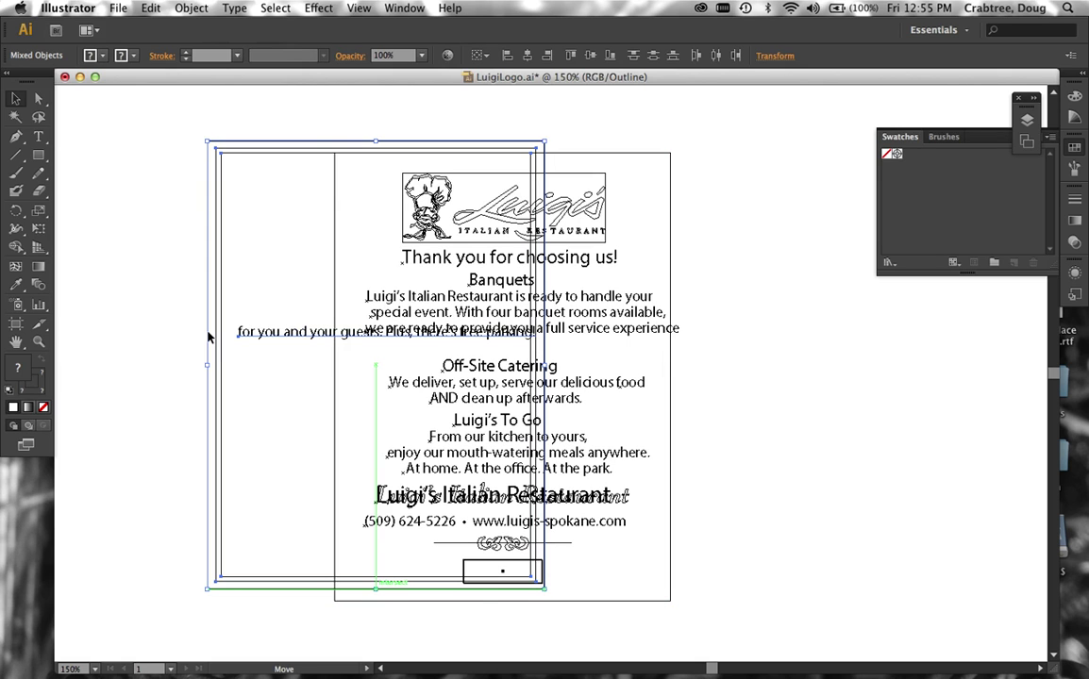
key("Delete")
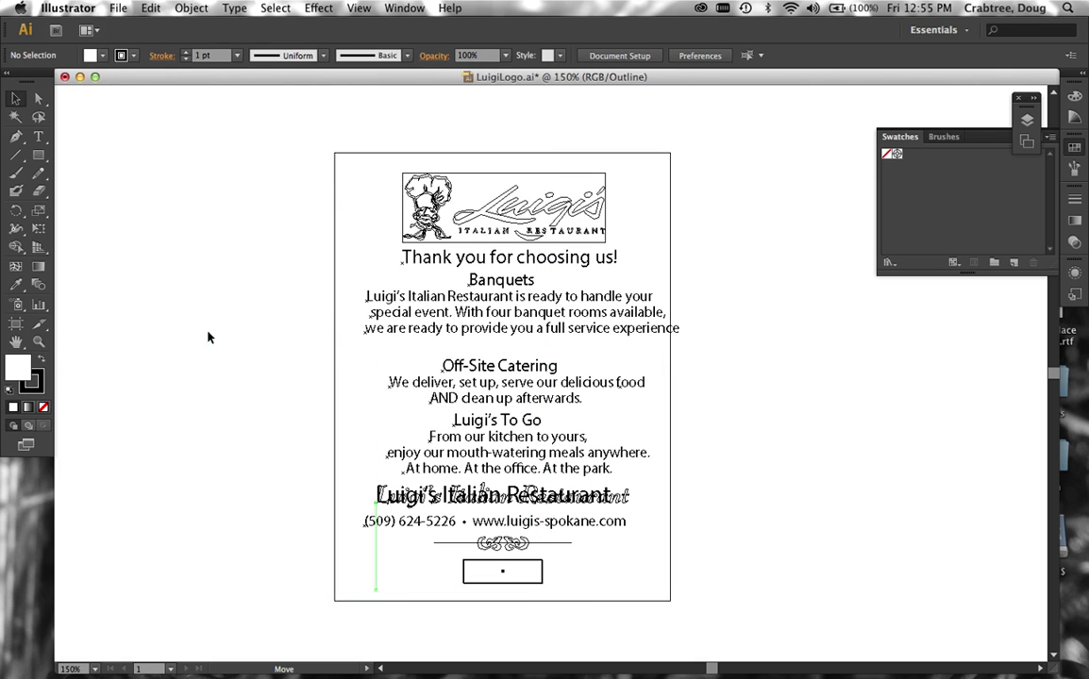
Step: Delete the lower text blocks, the Banquets heading and the thank-you line, leaving the logo
left_click_drag(213, 381, 607, 635)
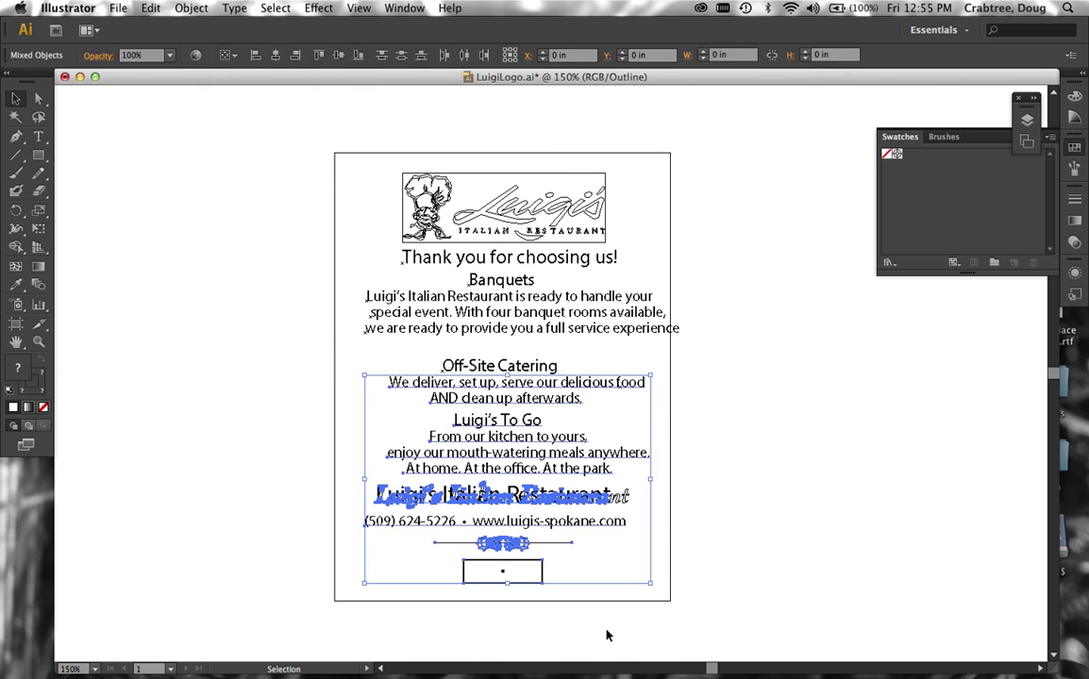
key("Delete")
left_click_drag(205, 298, 688, 514)
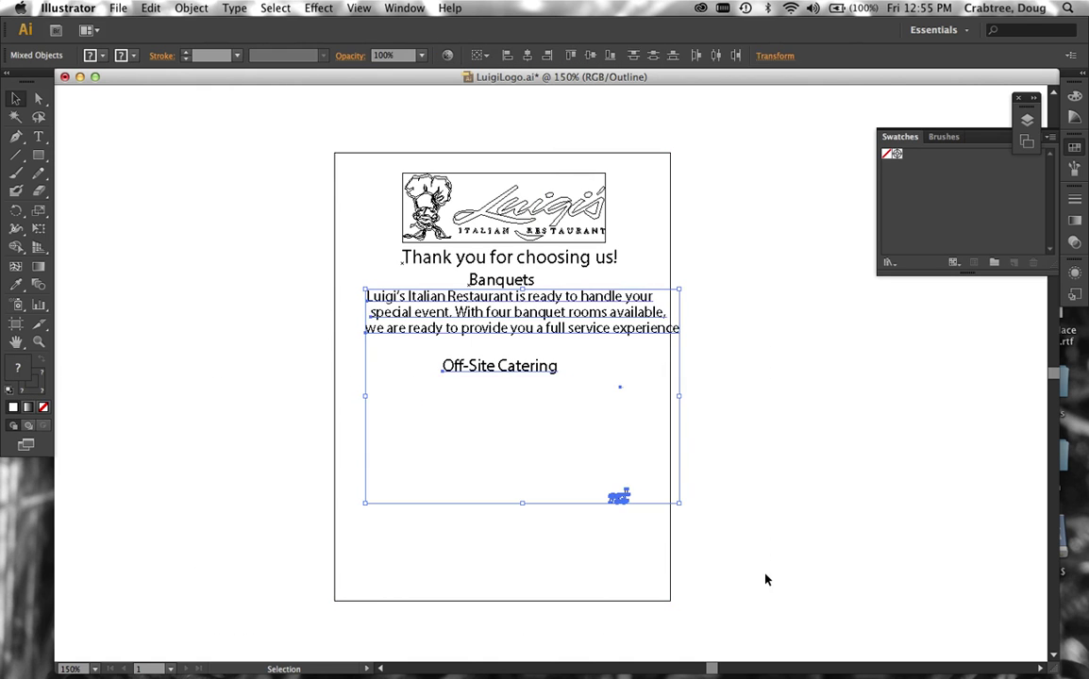
key("Delete")
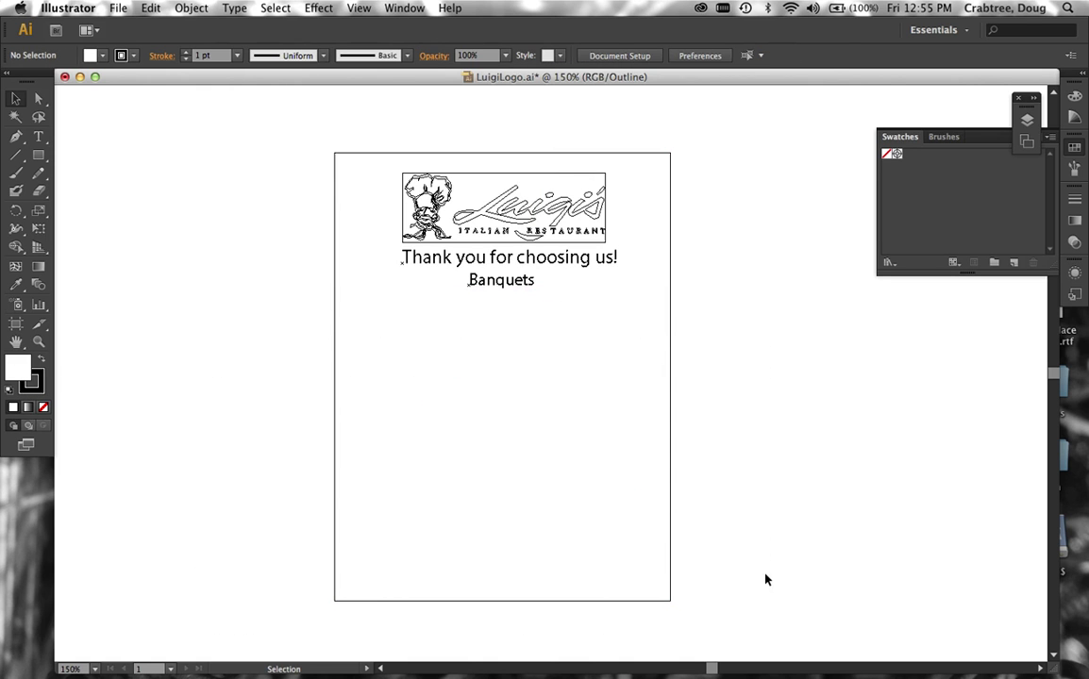
left_click(490, 288)
key("Delete")
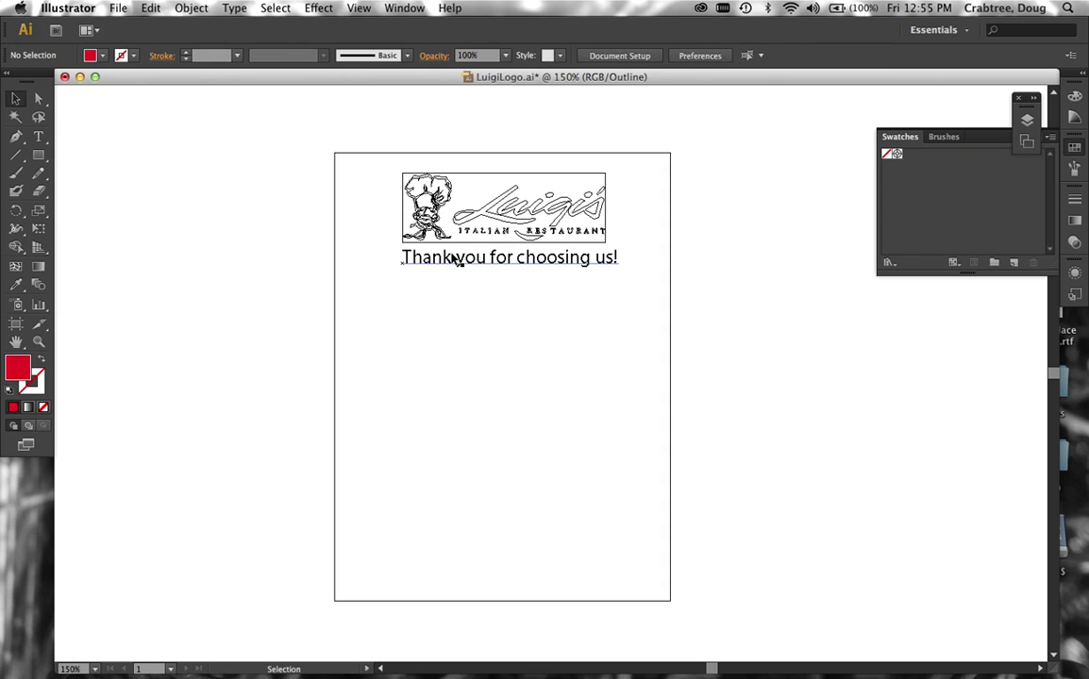
left_click(454, 259)
key("Delete")
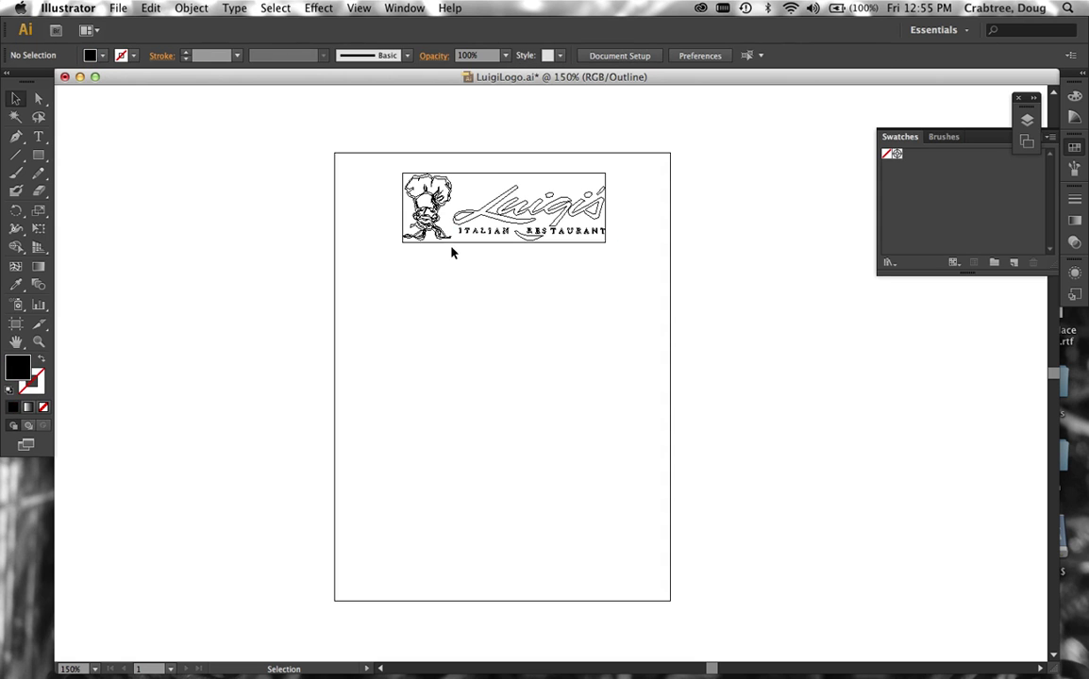
left_click(472, 178)
Step: Move the logo to the artboard's top-left corner and release its clipping mask
left_click_drag(472, 177, 412, 166)
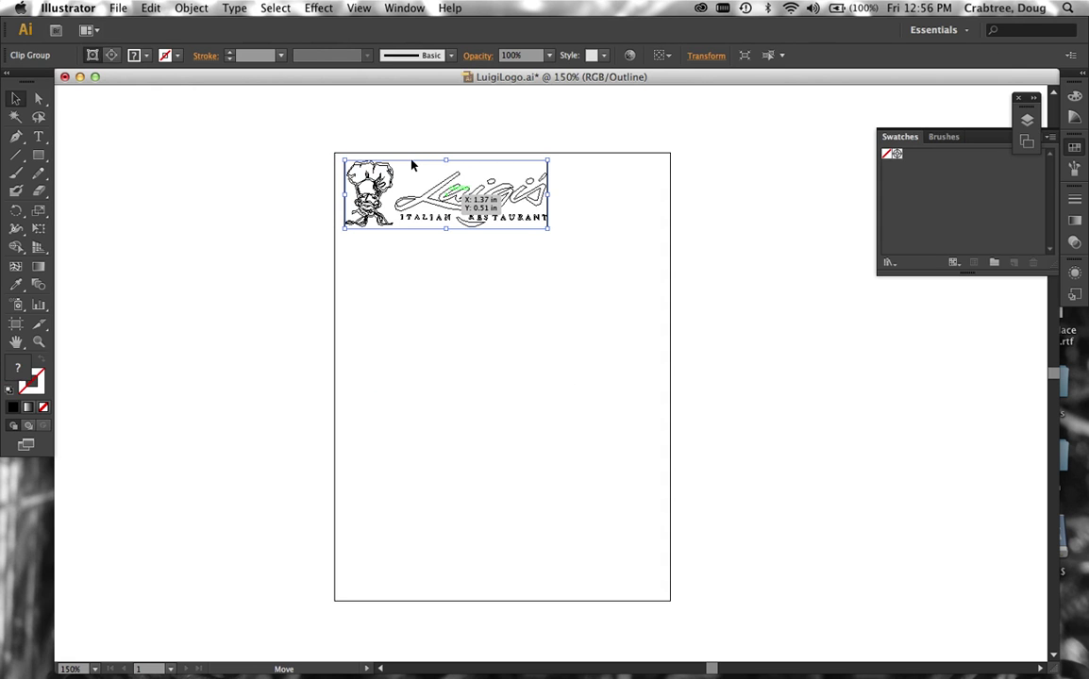
left_click(194, 9)
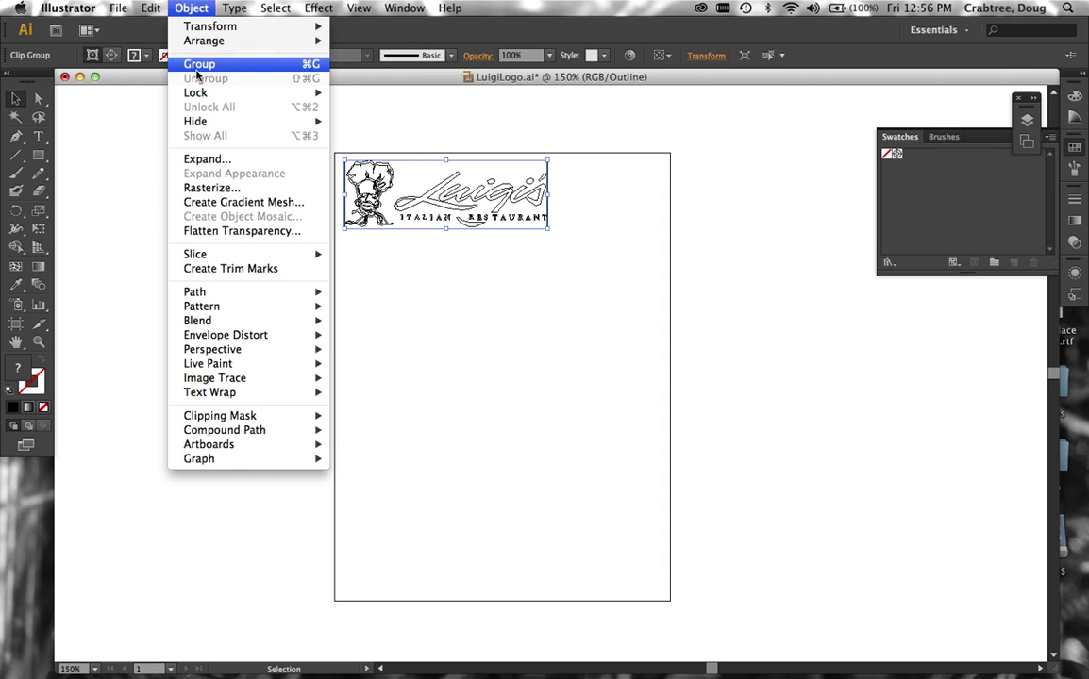
mouse_move(201, 415)
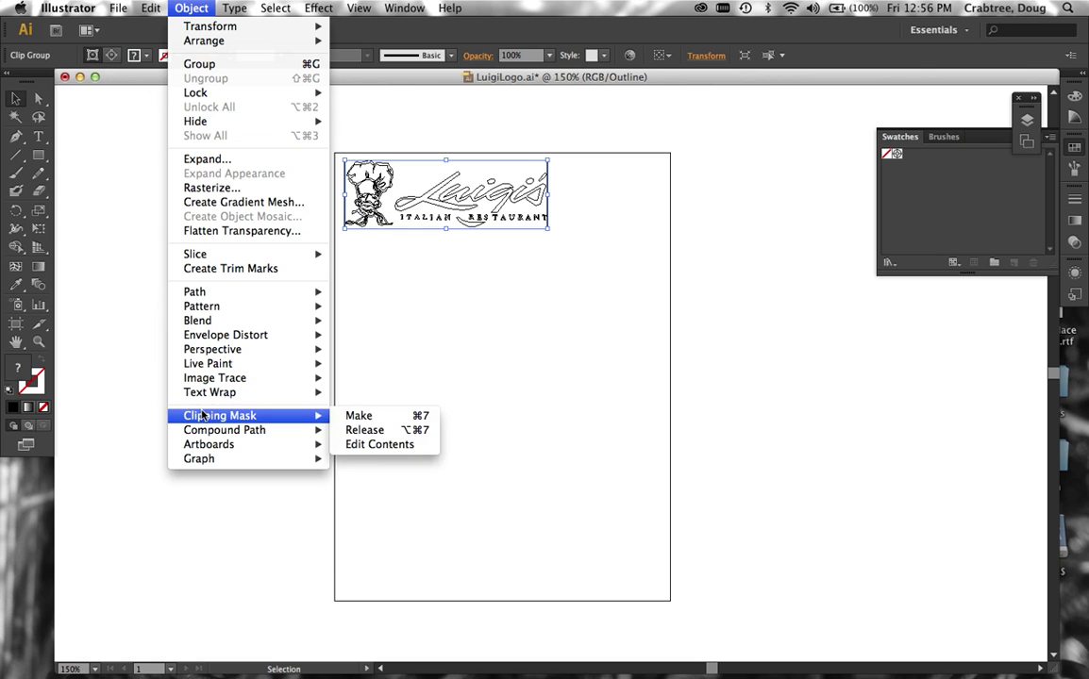
left_click(363, 430)
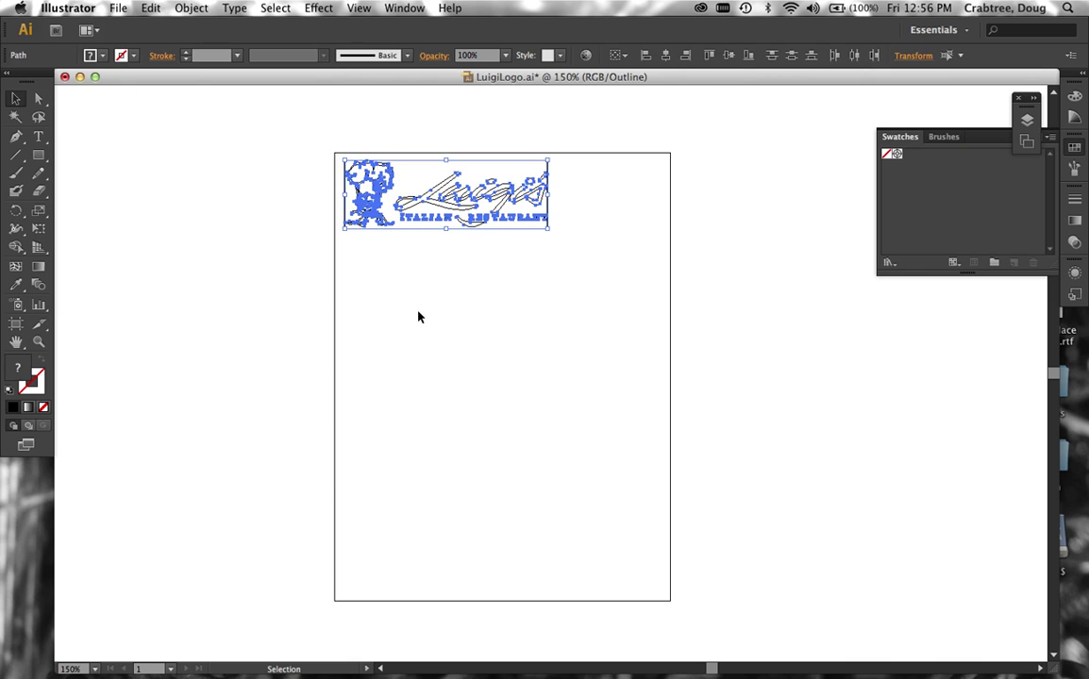
Step: Delete the clipping rectangle and switch back to full-colour Preview
left_click(418, 317)
left_click(413, 233)
left_click_drag(413, 233, 433, 346)
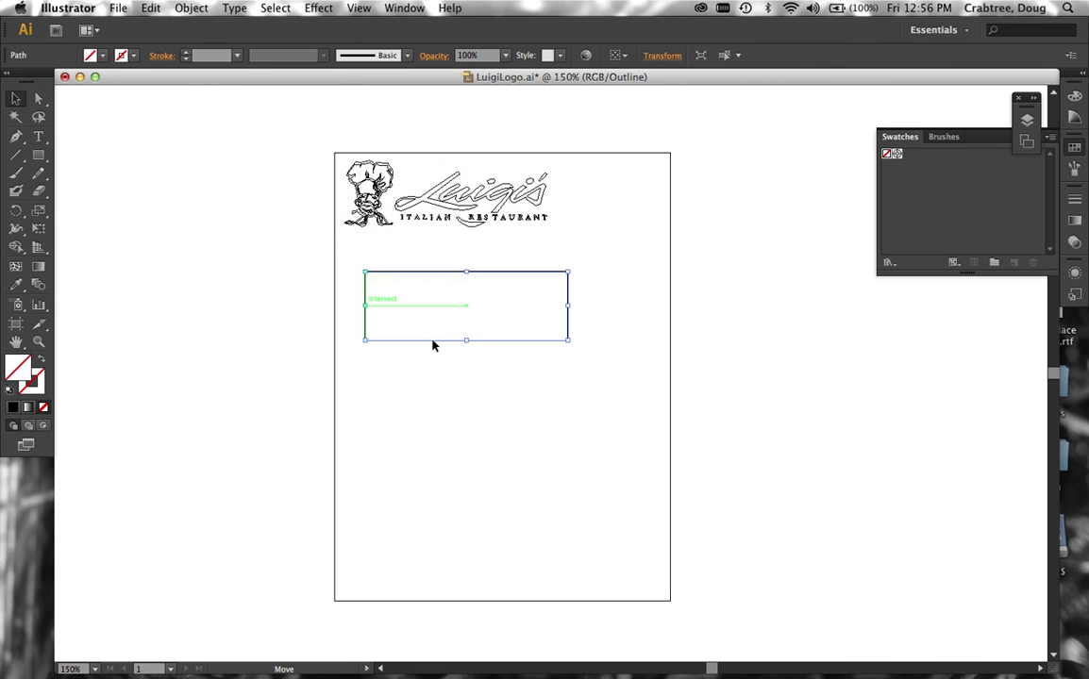
key("Delete")
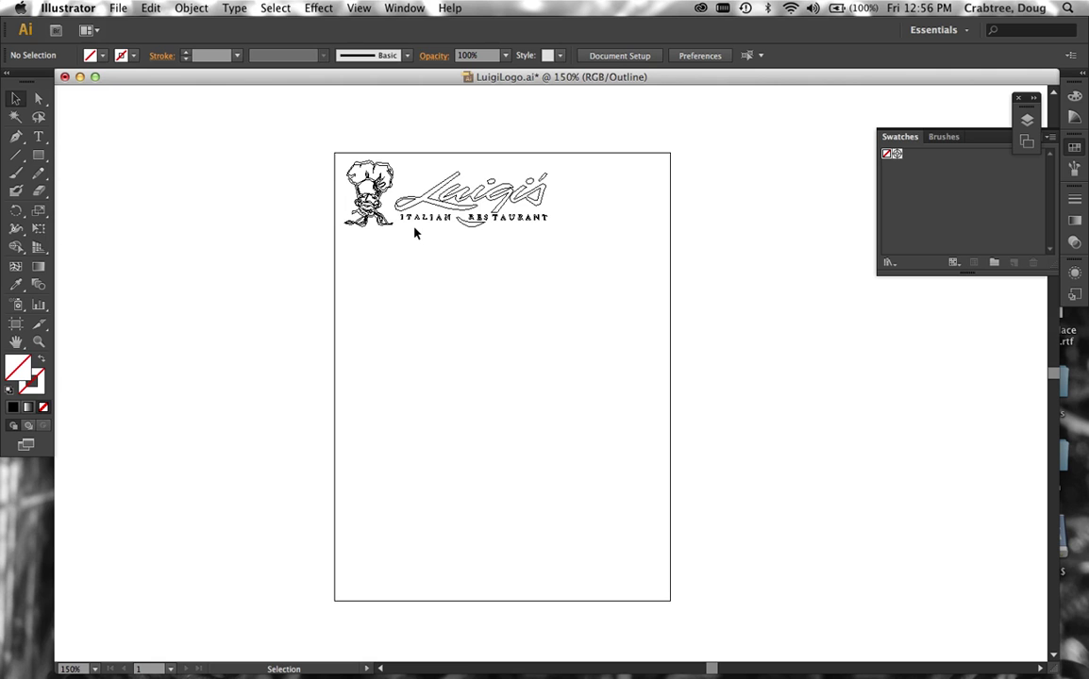
key("super+y")
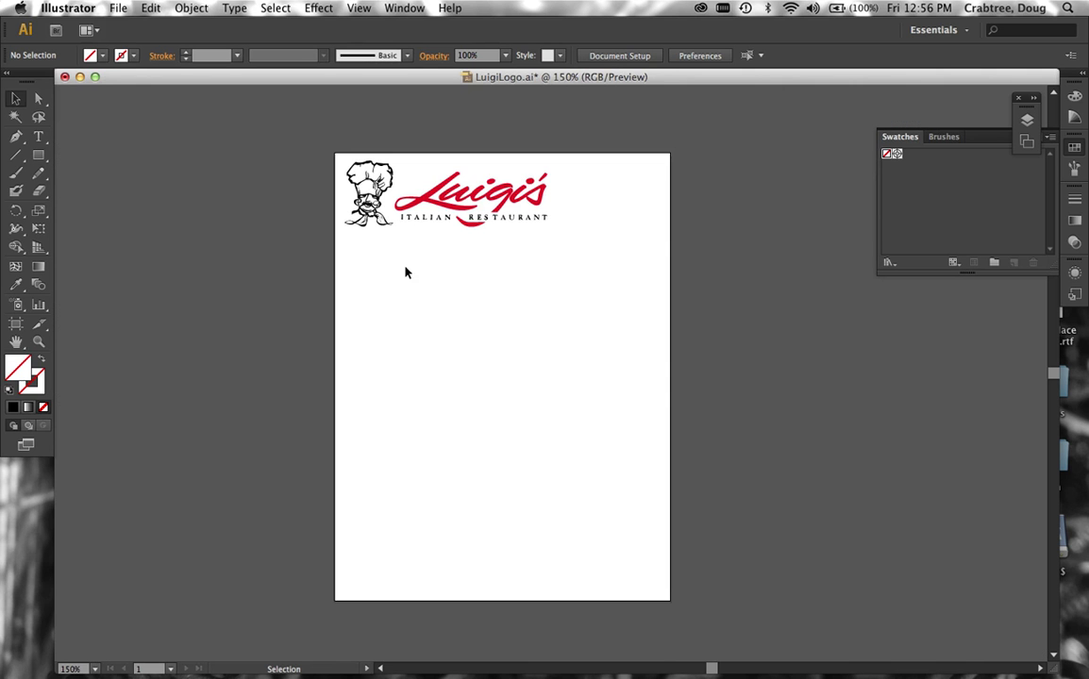
Step: Drag the artboard's bottom edge up to make it 4.13 × 1.49 in around the logo
left_click(16, 325)
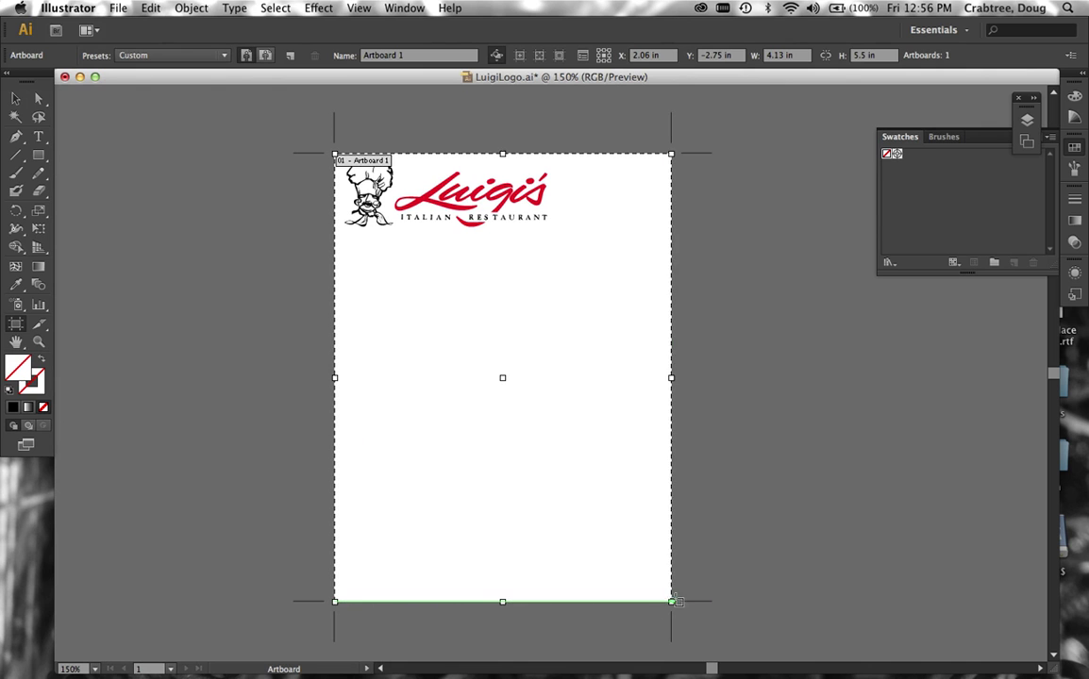
left_click_drag(671, 601, 672, 275)
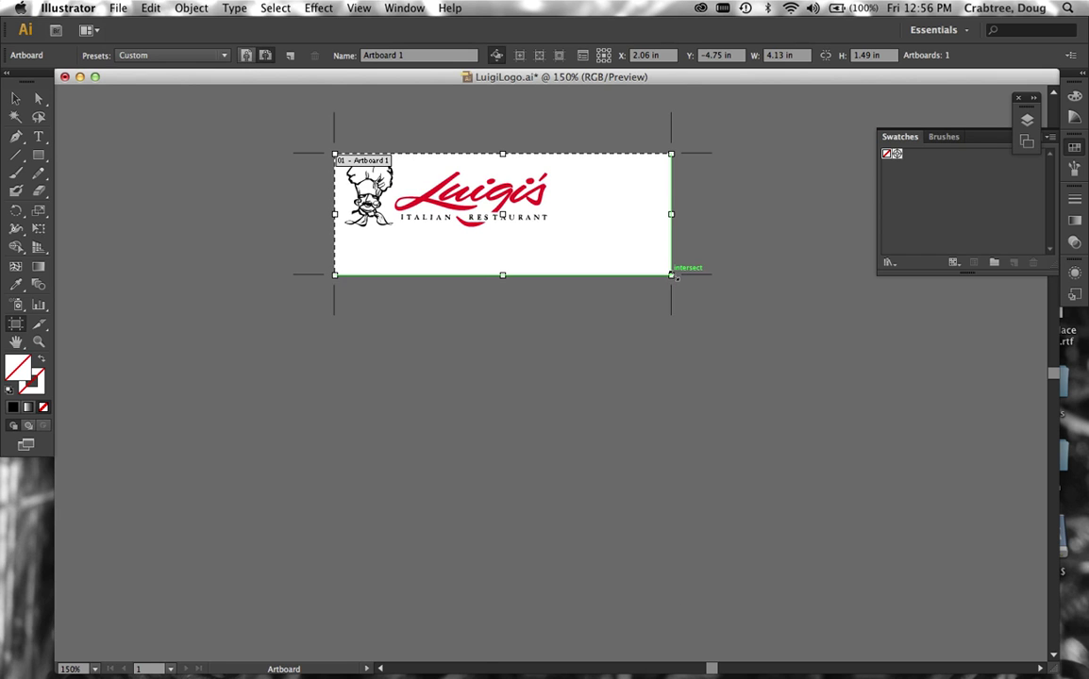
left_click(15, 98)
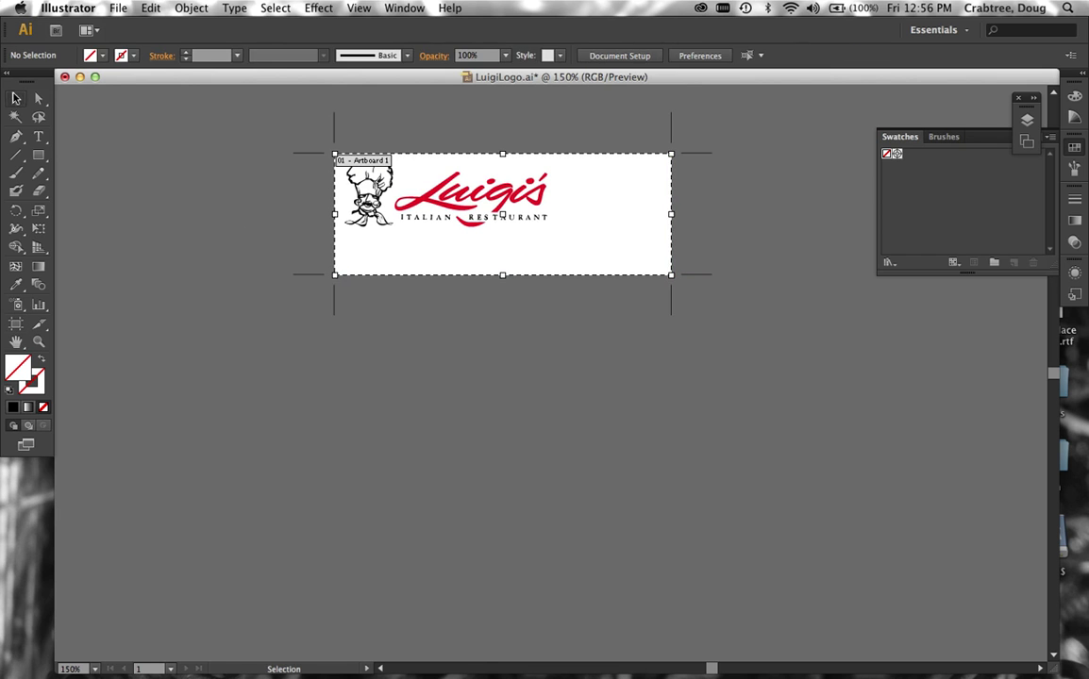
Step: Select the whole logo and scale it up proportionally to fill the 4.13 × 1.49 in artboard
left_click_drag(338, 160, 658, 278)
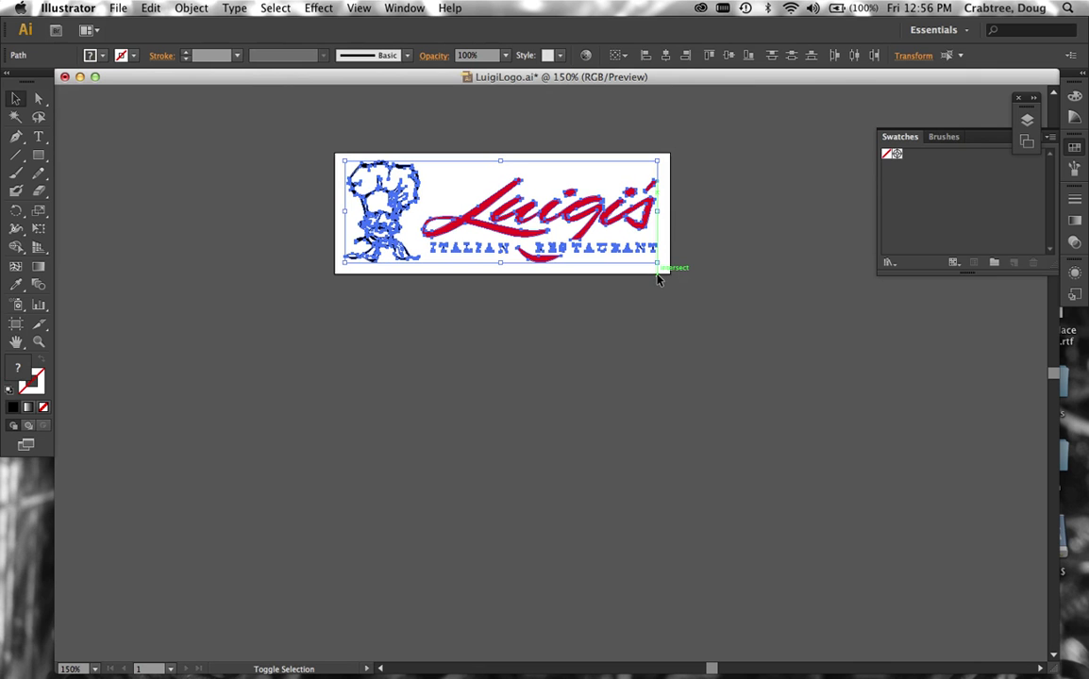
left_click(484, 352)
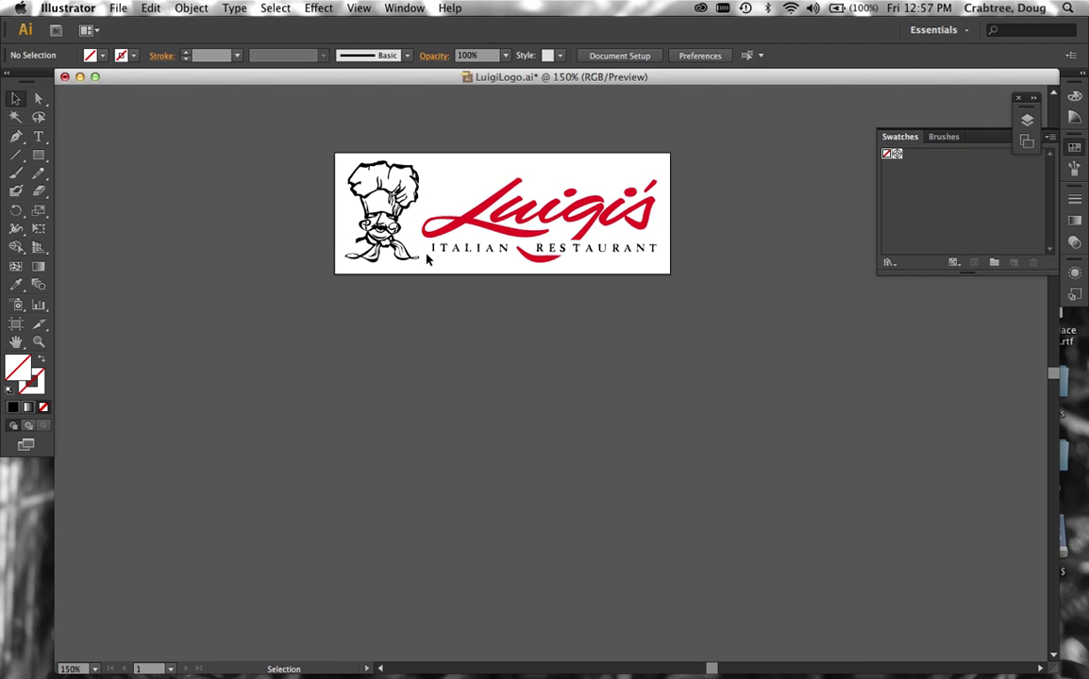
Step: Add the Lu lettering's red (R 237 G 28 B 36) as a swatch named 'luigi red'
left_click(467, 226)
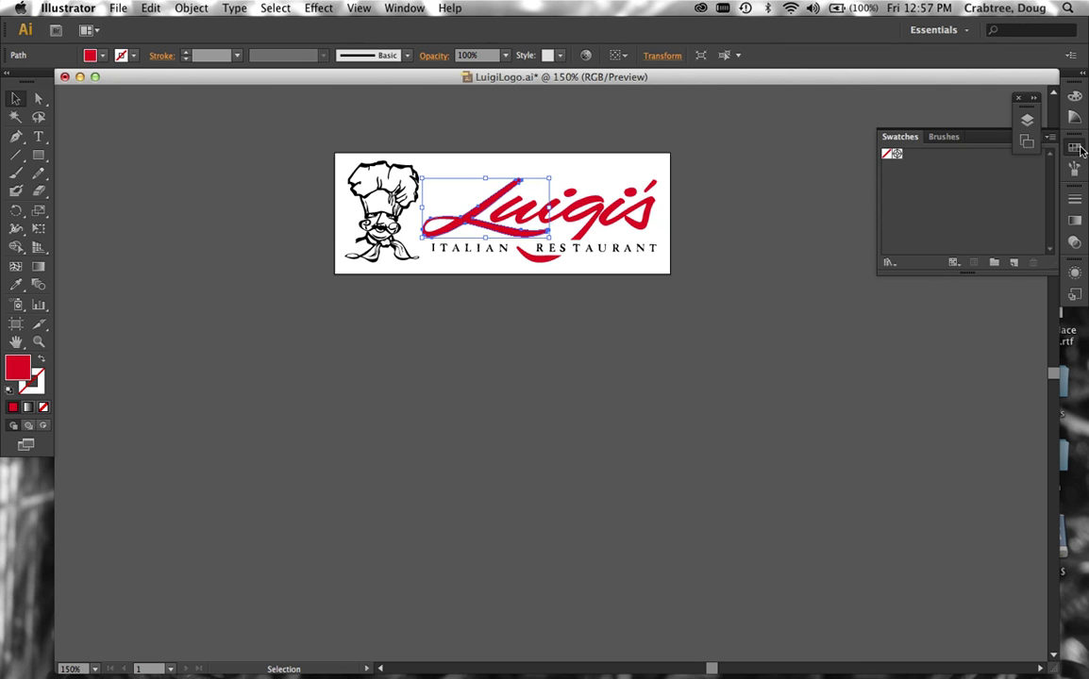
left_click(967, 132)
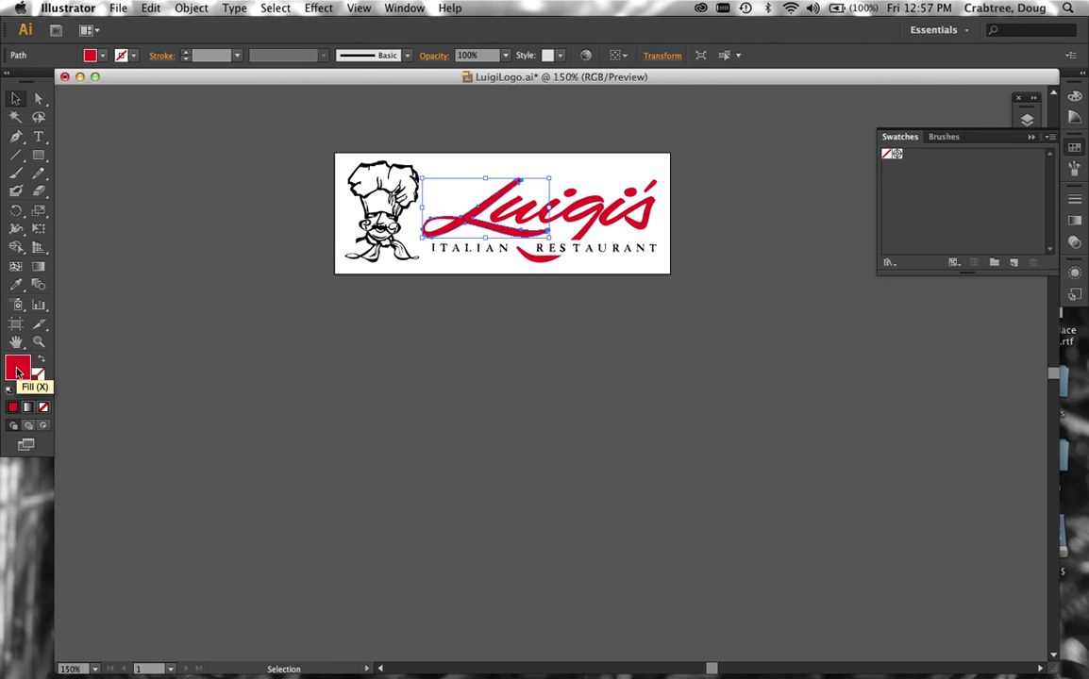
left_click_drag(17, 372, 908, 178)
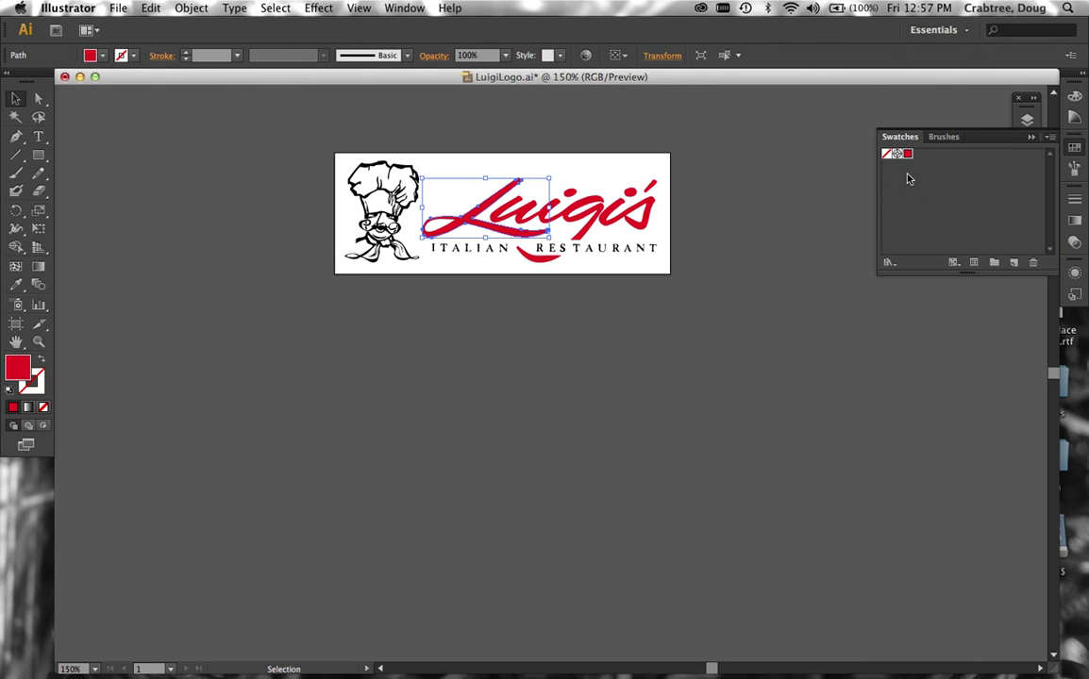
double_click(908, 154)
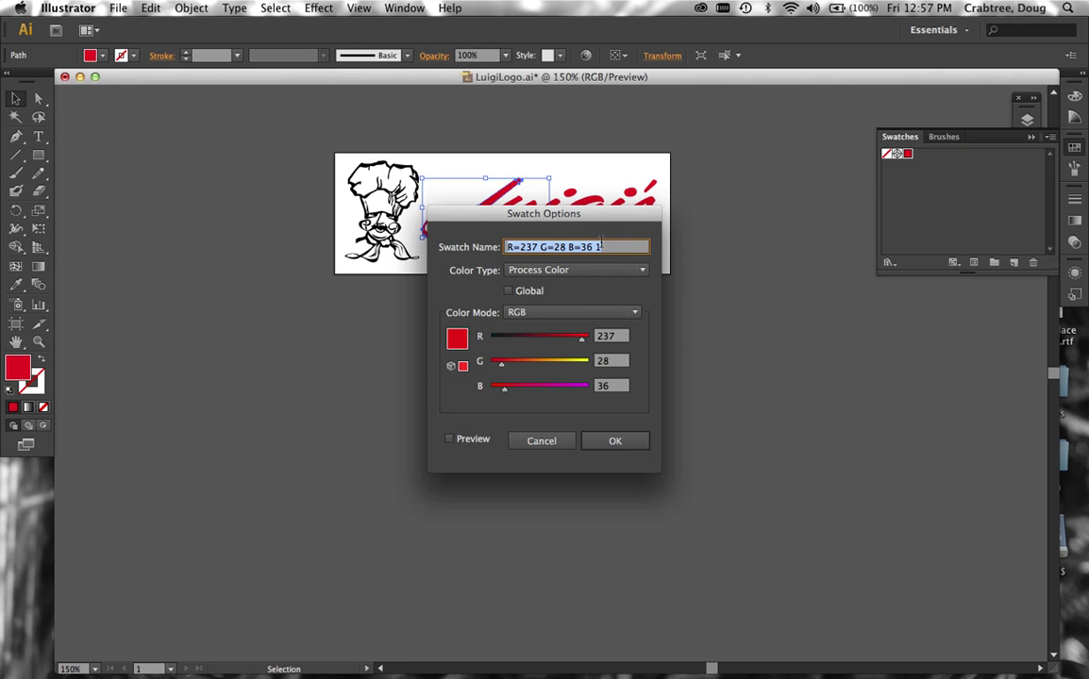
key("BackSpace")
type("luigi")
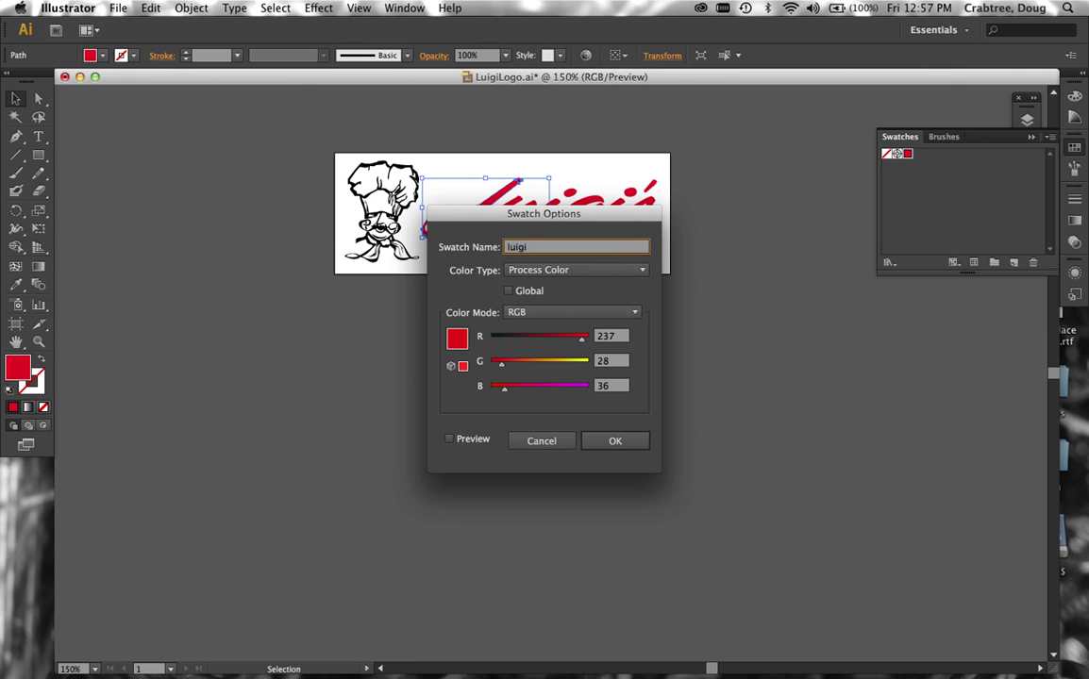
type(" red")
left_click(615, 441)
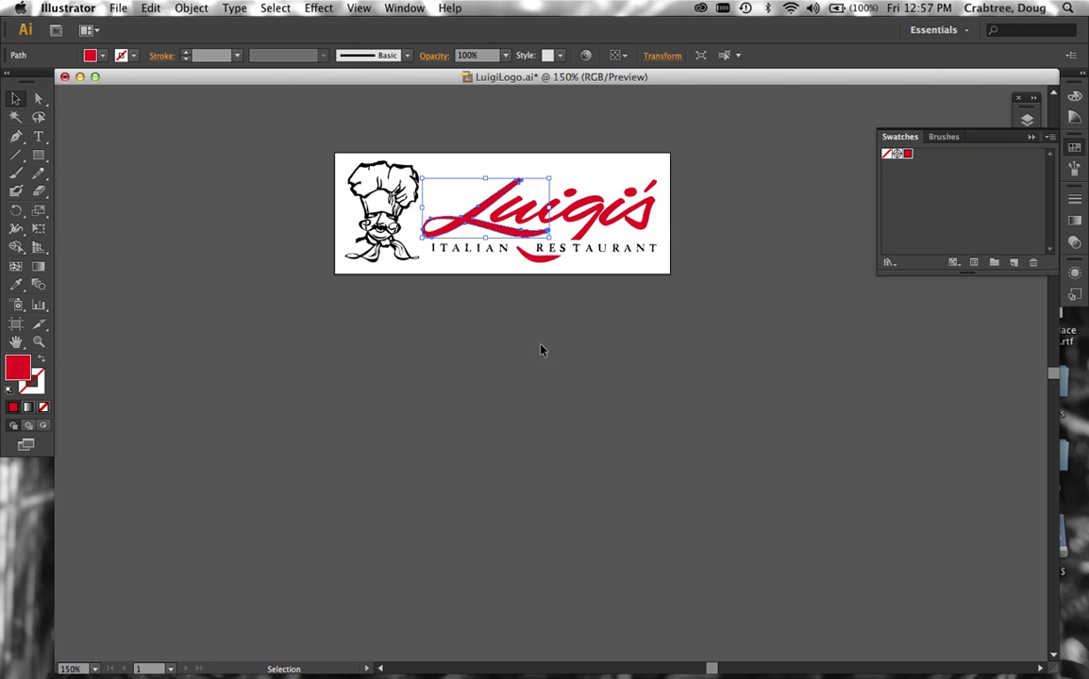
Step: Fill all the Luigi's lettering with the 'luigi red' swatch
left_click_drag(462, 135, 671, 211)
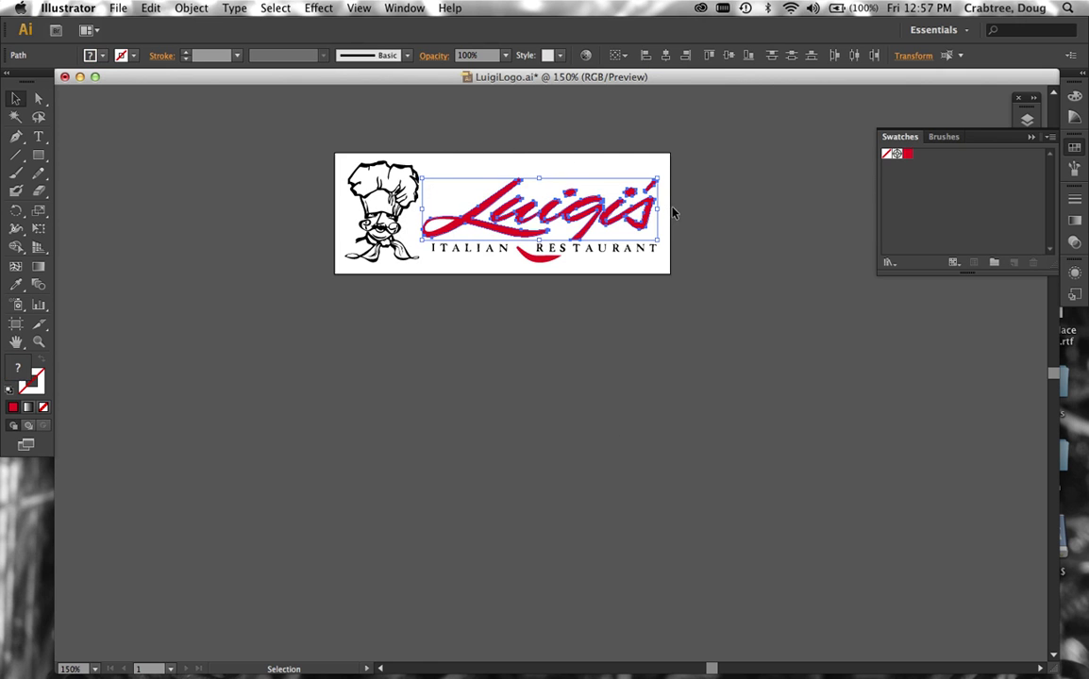
left_click(907, 153)
key("a")
key("v")
left_click(674, 222)
Step: Nudge the small white shape inside the s slightly to the right
left_click_drag(638, 215, 648, 218)
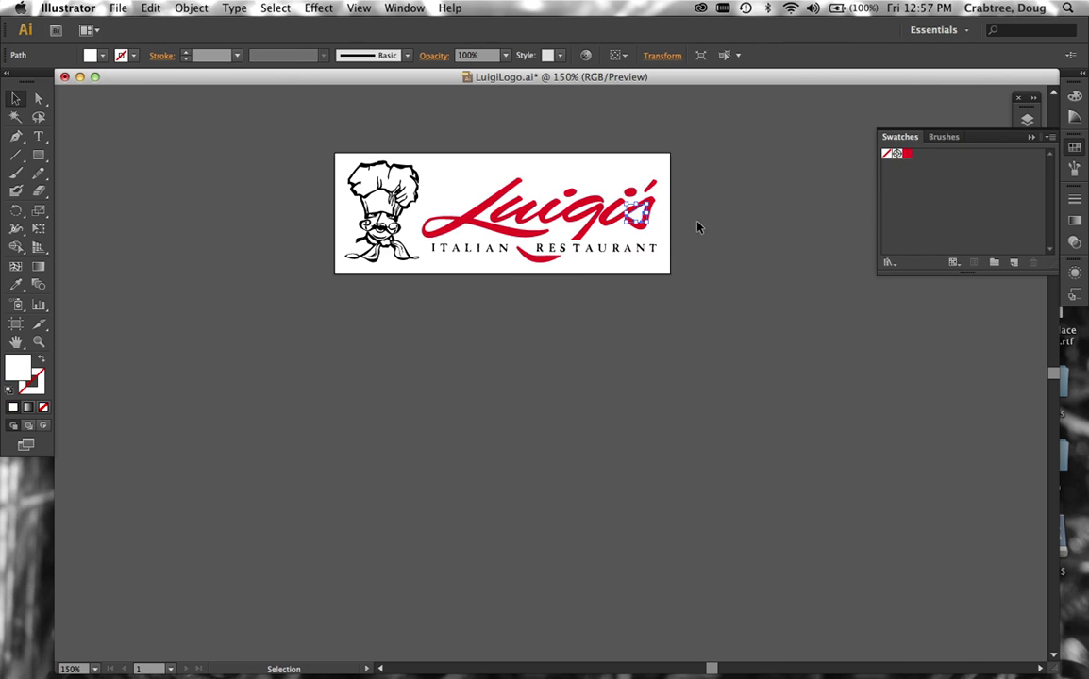
left_click(586, 213)
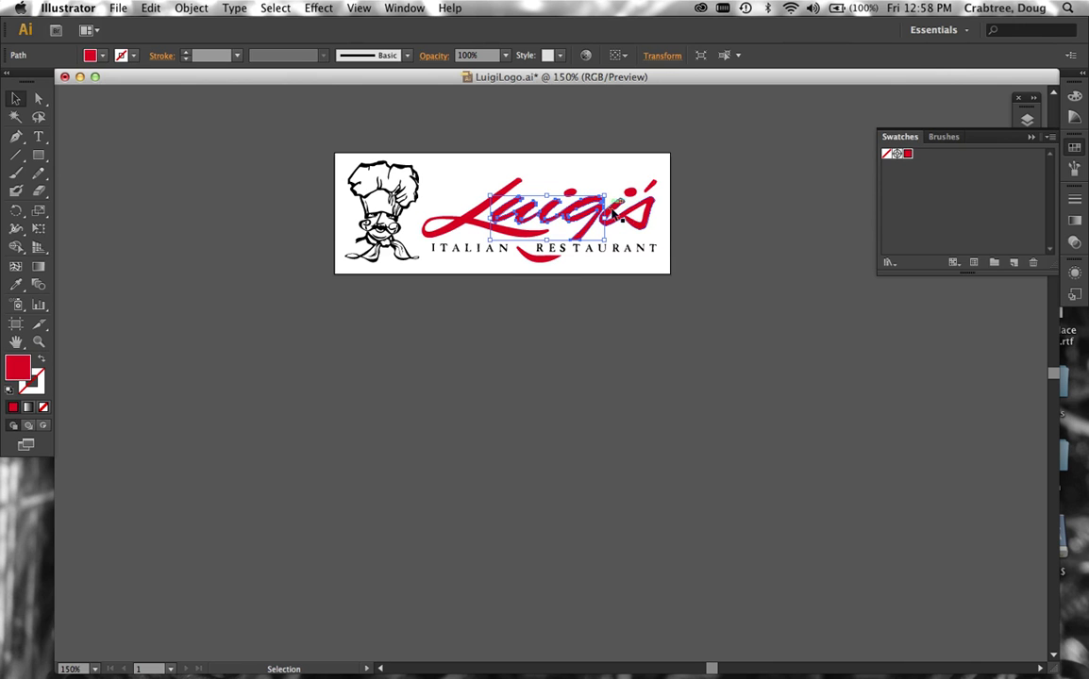
left_click(636, 219)
left_click_drag(634, 225, 651, 203)
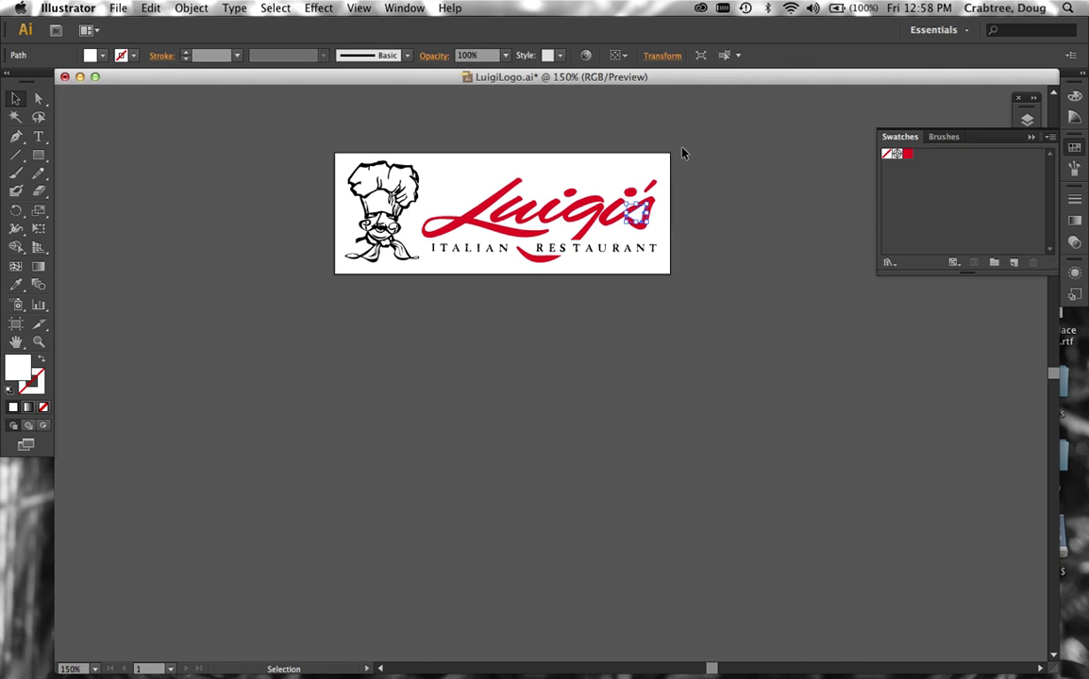
left_click(686, 175)
Step: Zoom into the gi's letters and make the white triangle and red 'is' stroke one compound path
key("z")
left_click_drag(603, 171, 680, 257)
key("v")
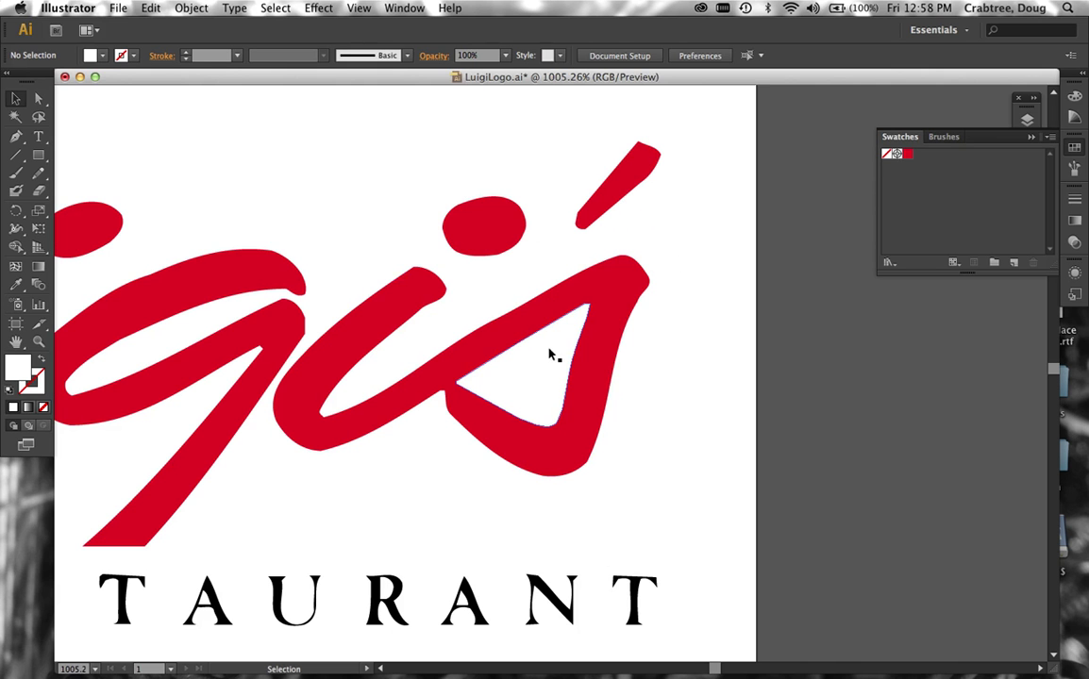
left_click(549, 361)
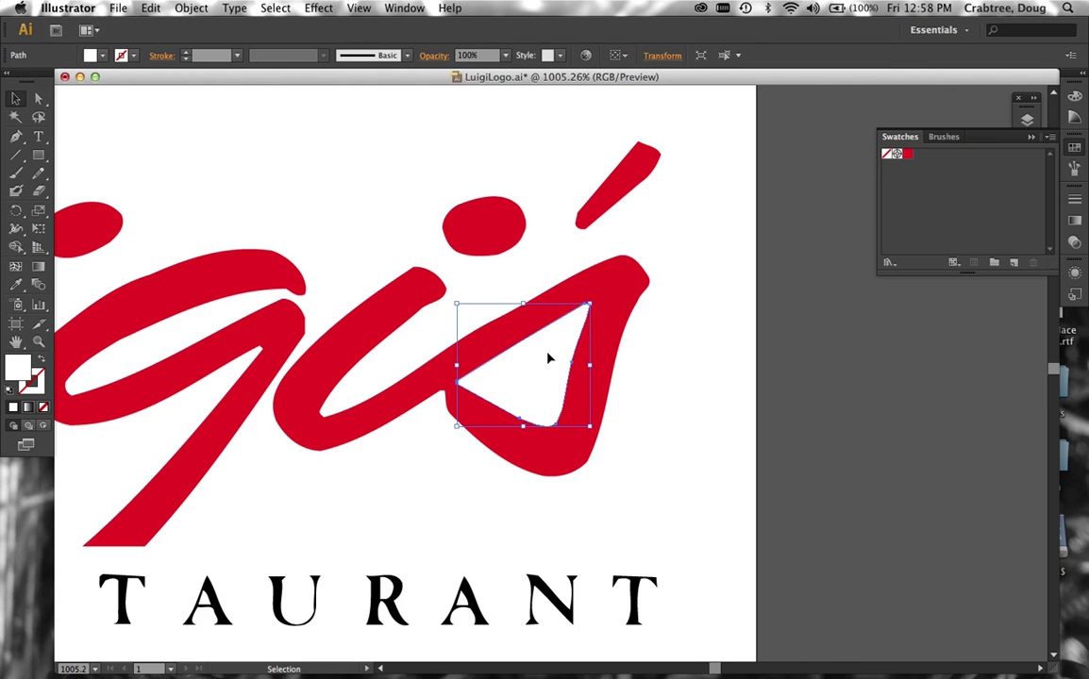
left_click(613, 310, "shift")
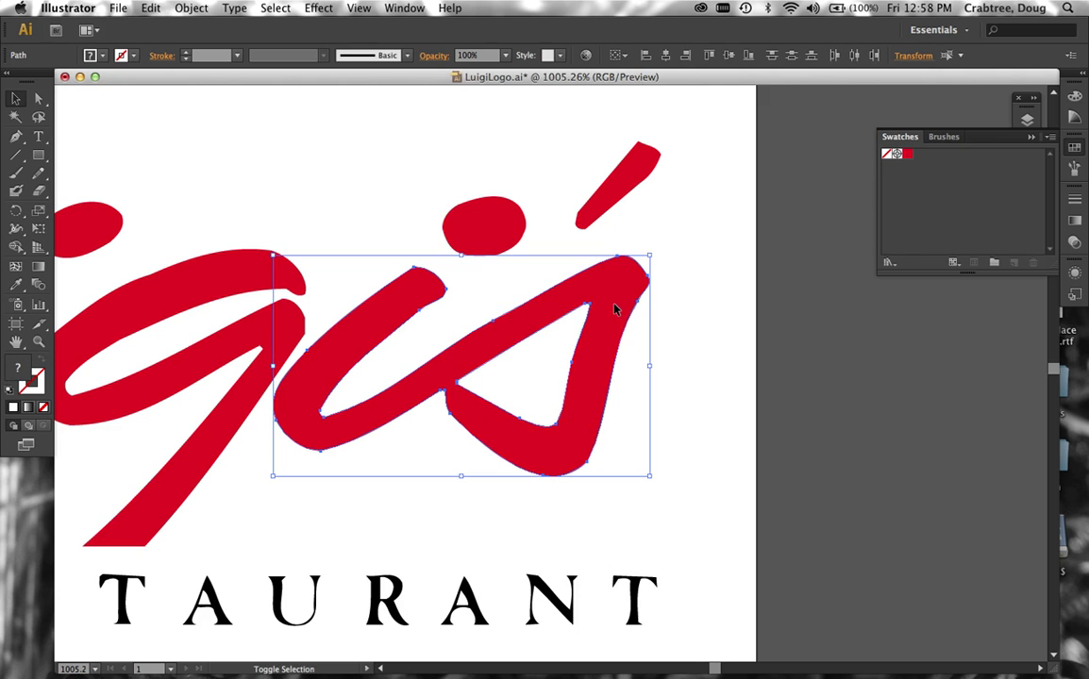
left_click(189, 9)
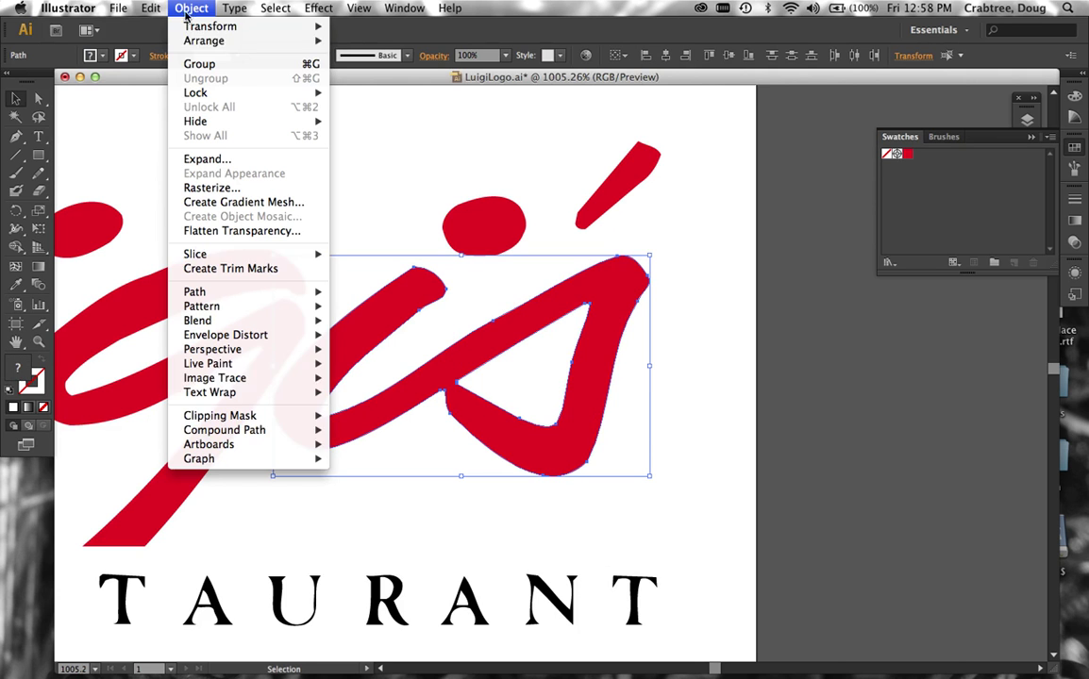
mouse_move(222, 431)
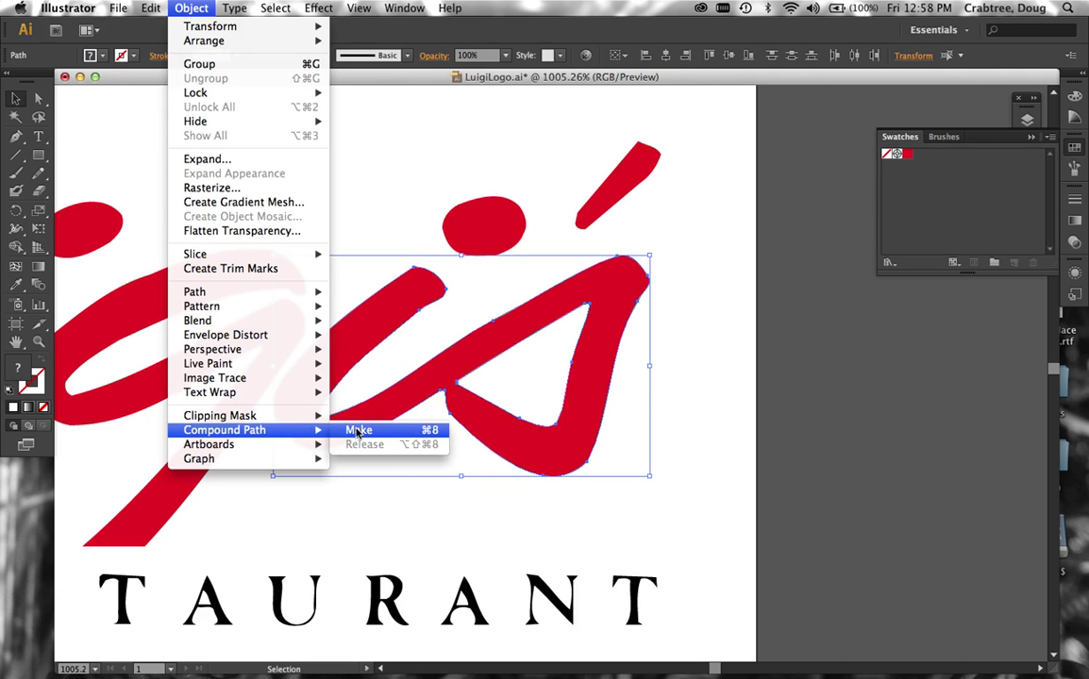
left_click(358, 432)
left_click(693, 214)
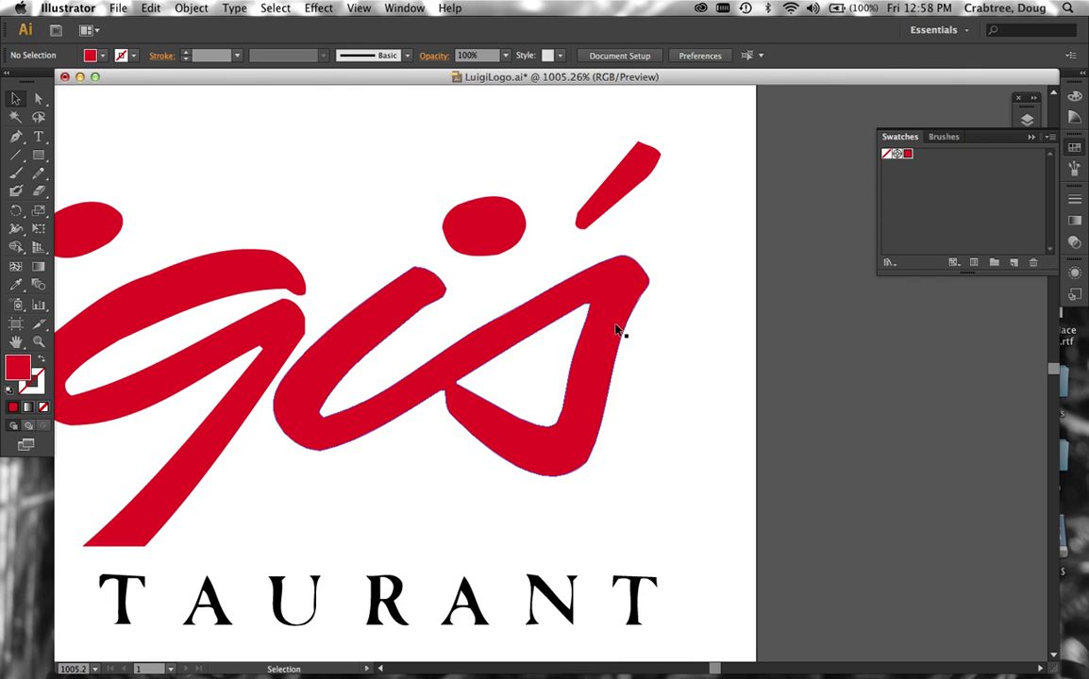
left_click(613, 323)
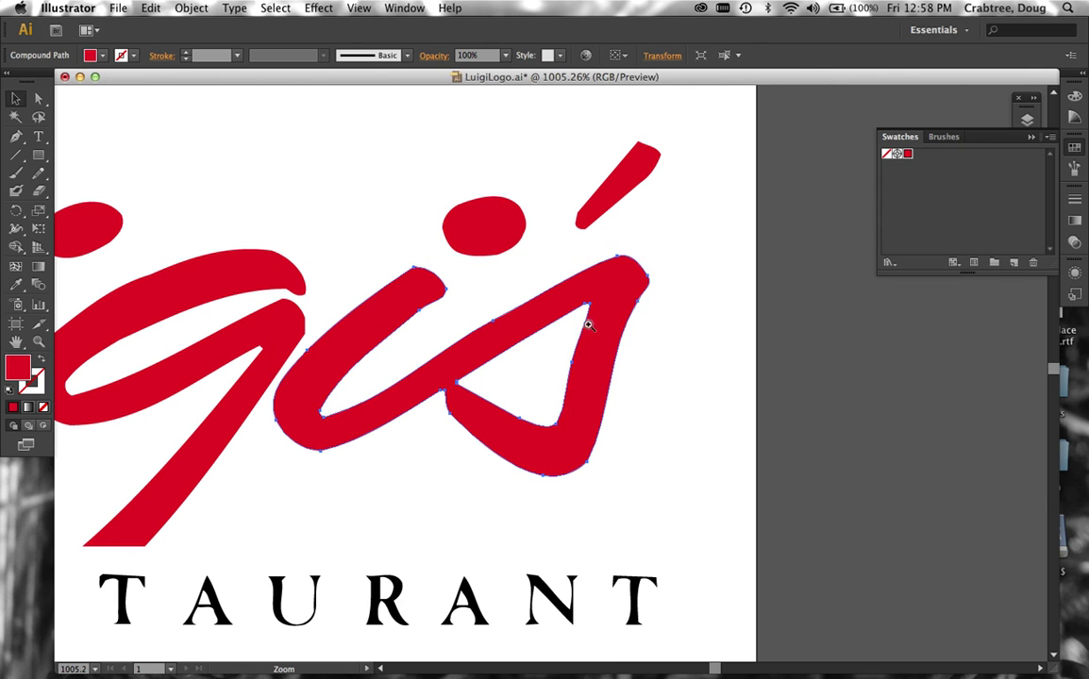
Step: Fill all the Luigi's lettering pieces and the swoosh with the red swatch
left_click(355, 338, "alt+super")
left_click(318, 339, "alt+super")
left_click(319, 340, "alt+super")
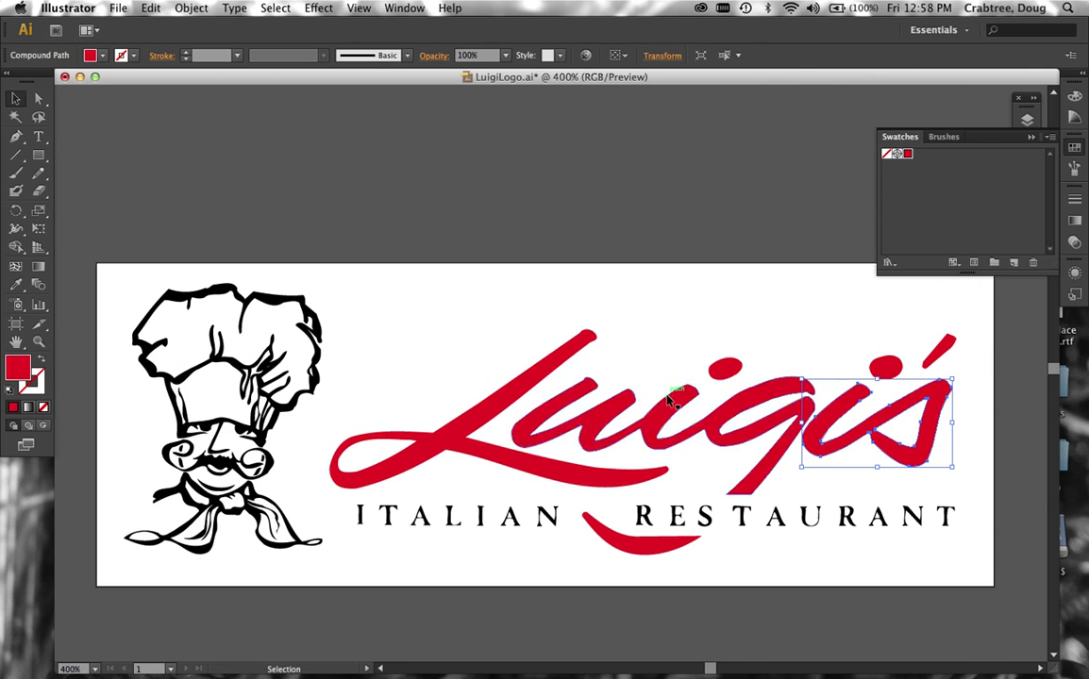
left_click_drag(400, 319, 953, 450)
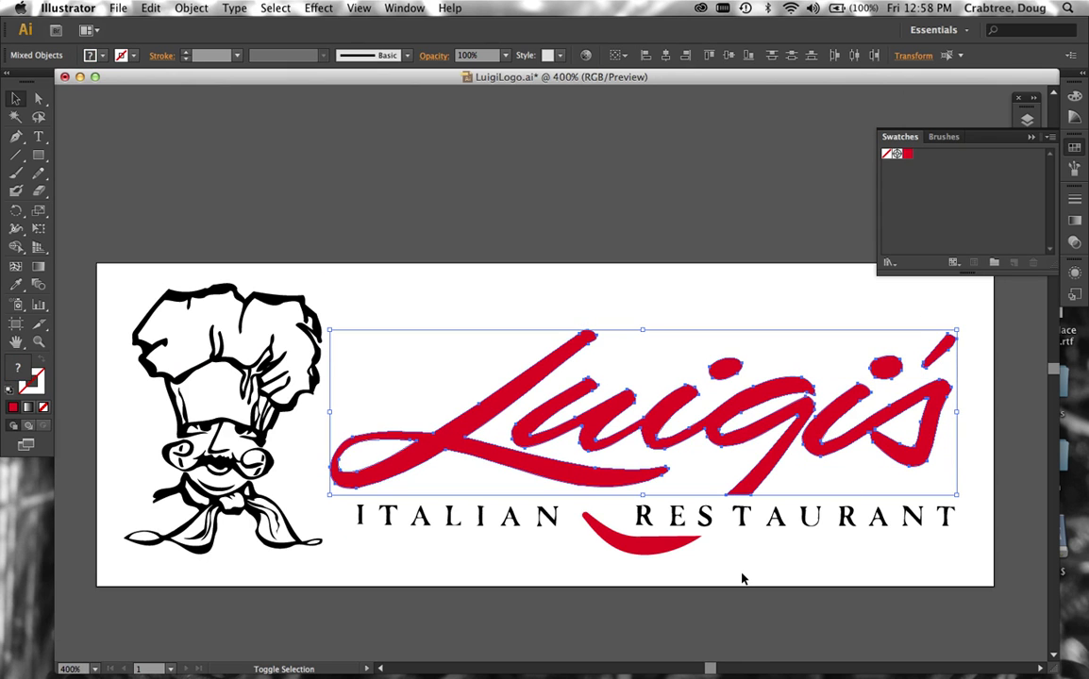
left_click(637, 552, "shift")
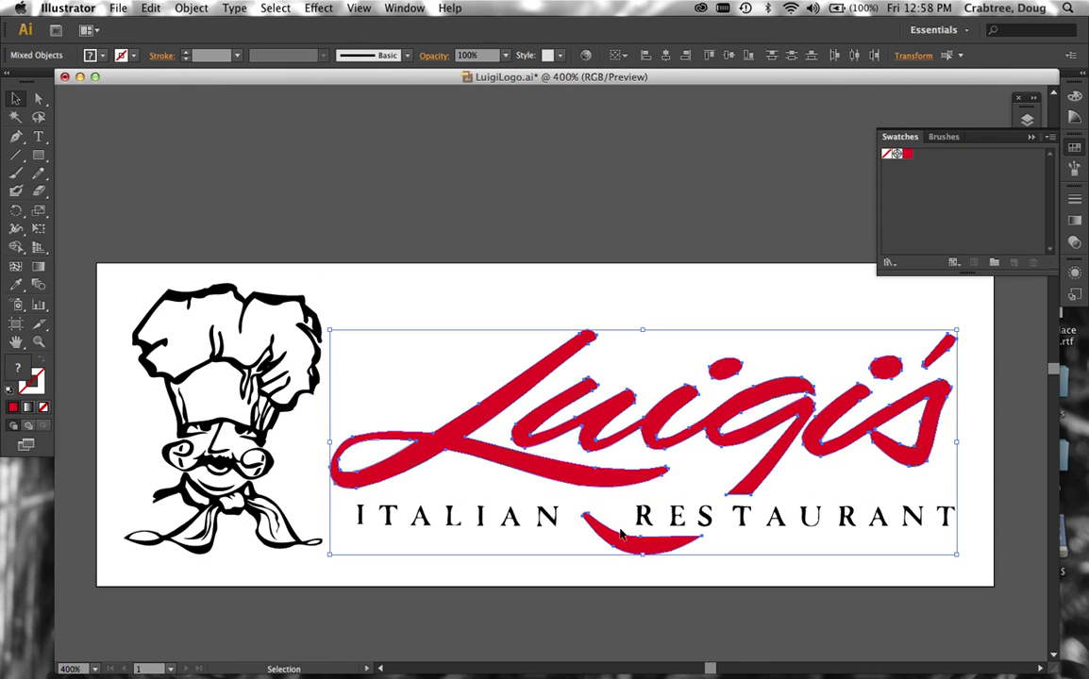
left_click(908, 152)
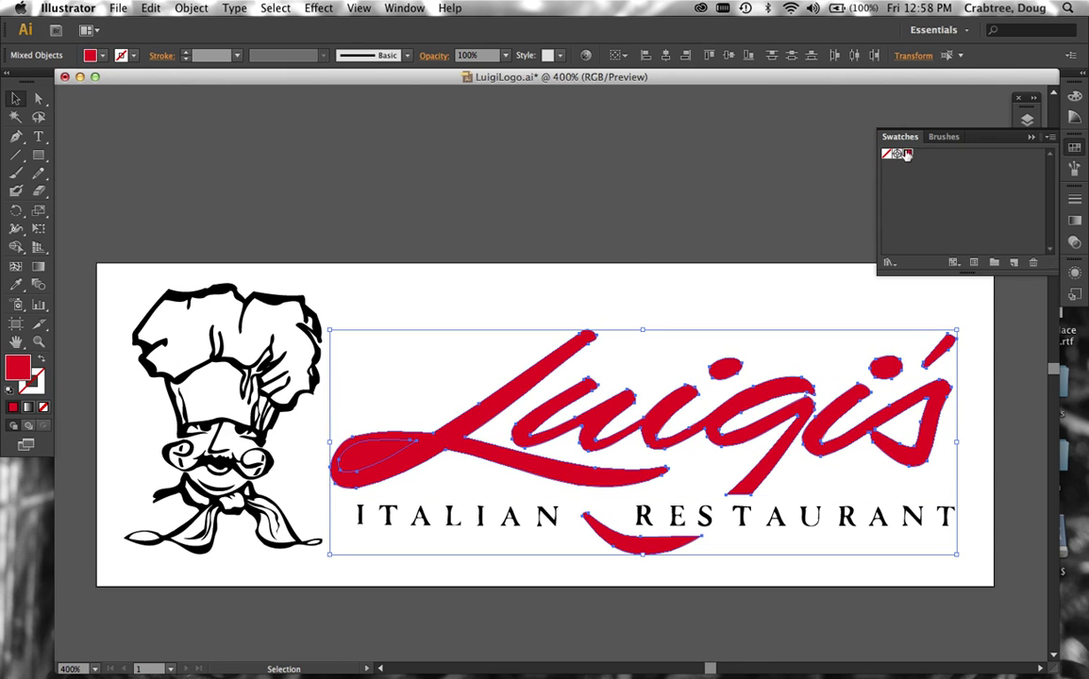
left_click(431, 297)
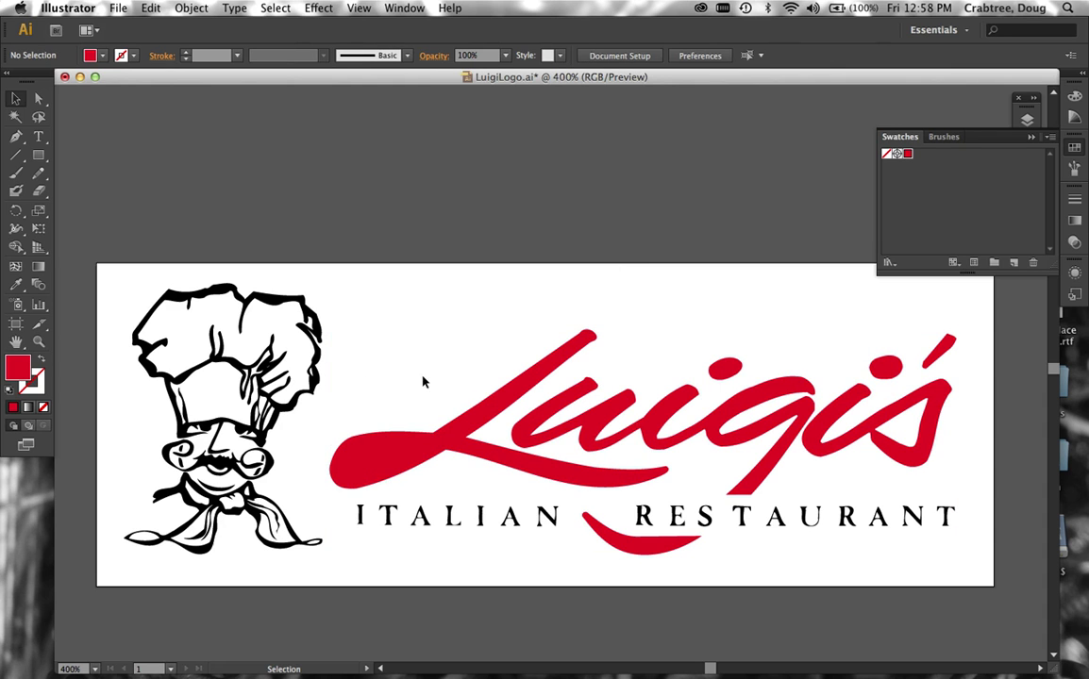
Step: Combine the L and its inner loop into a compound path so the loop becomes a hole
left_click(375, 452)
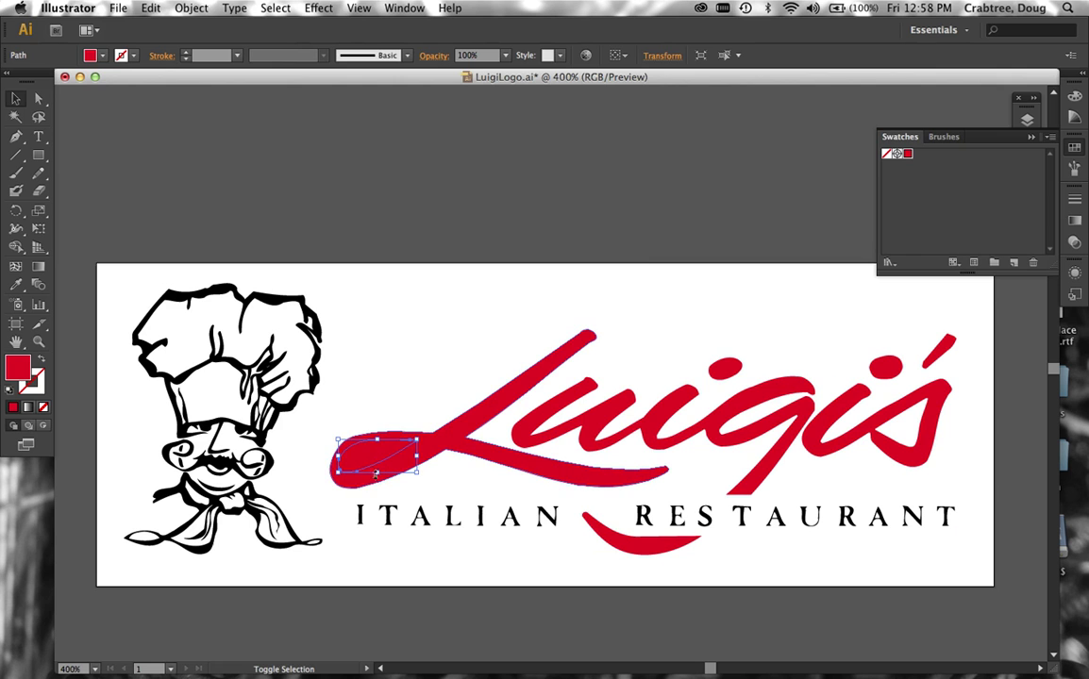
left_click(366, 482, "shift")
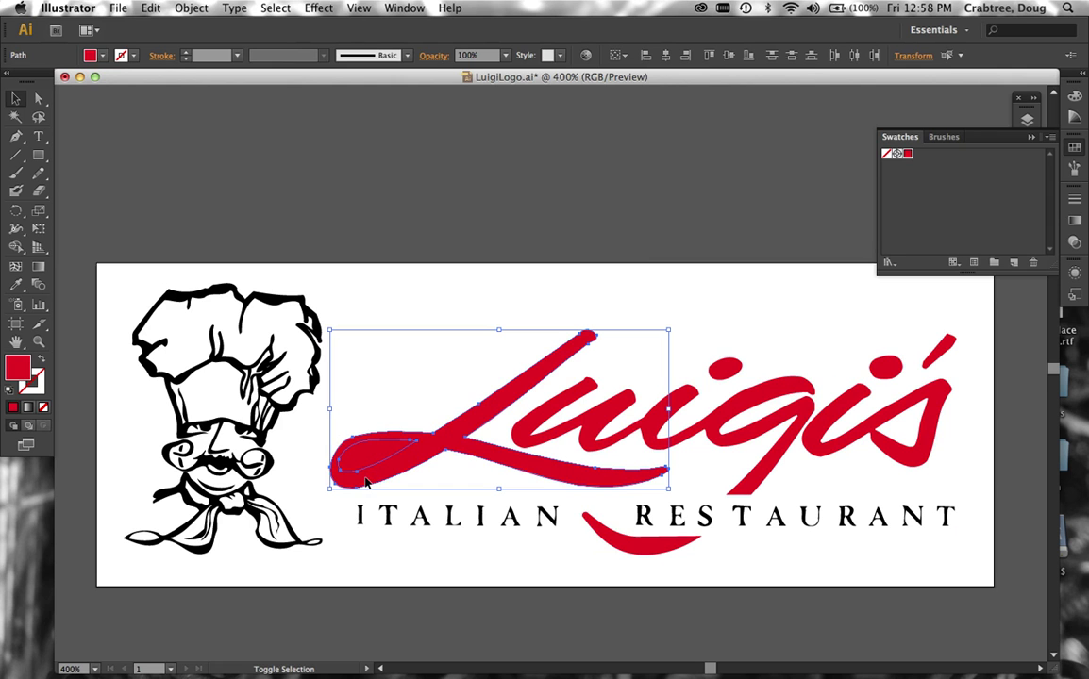
left_click(184, 8)
mouse_move(236, 431)
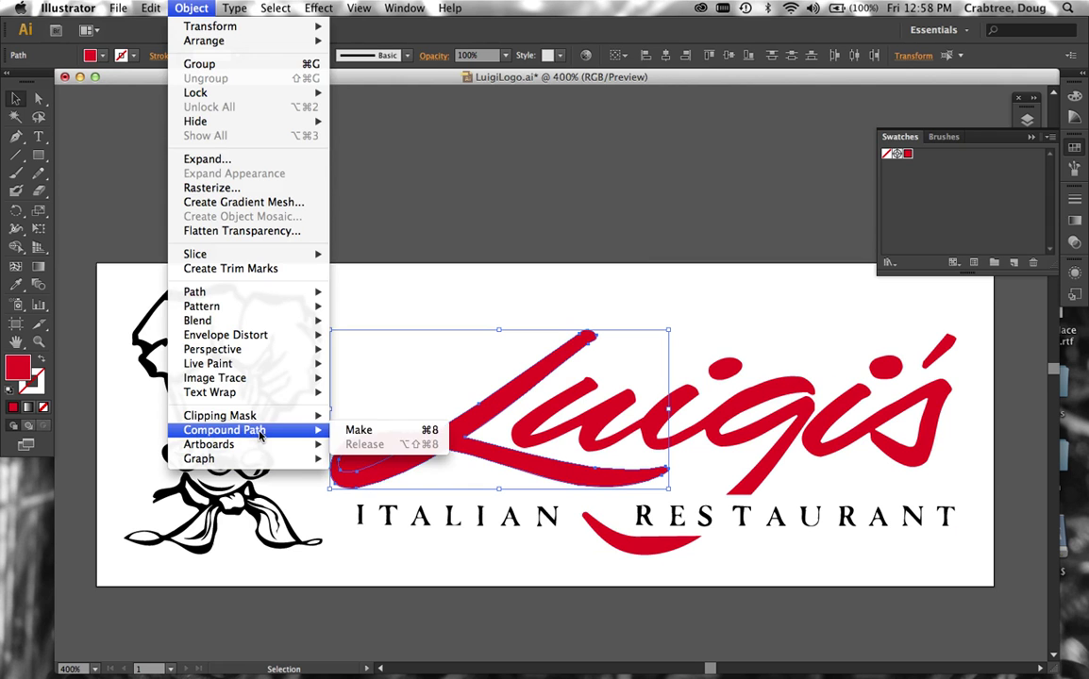
left_click(406, 433)
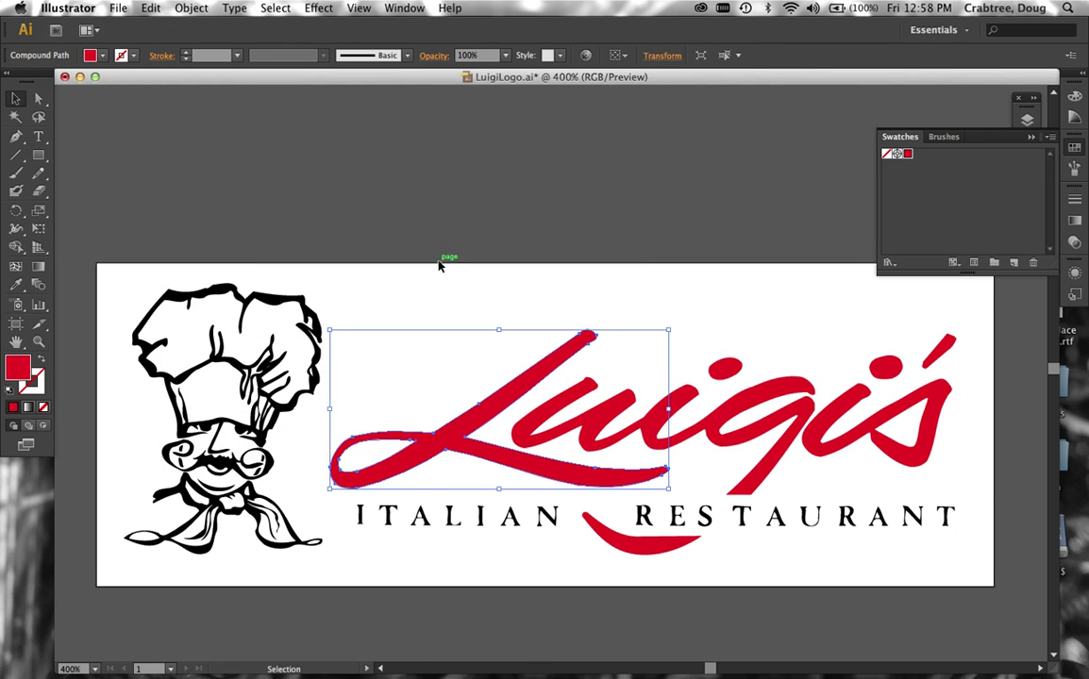
left_click(431, 296)
key("a")
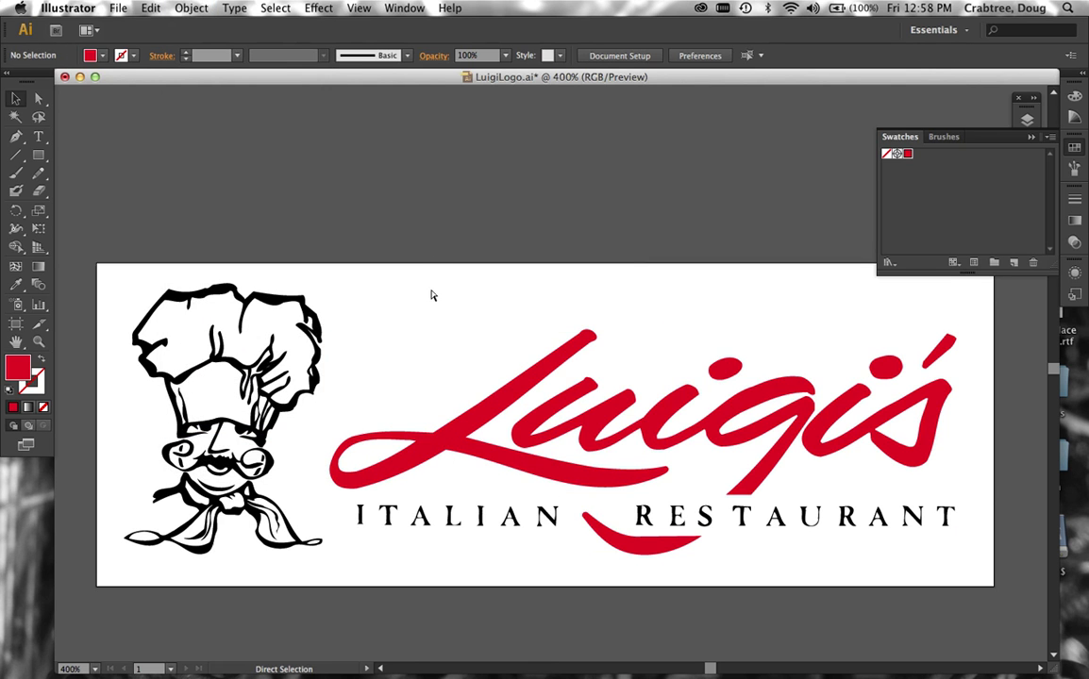
Step: Save LuigiLogo.ai despite the legacy-format warning, then check the artwork in Outline view
left_click(113, 9)
left_click(137, 121)
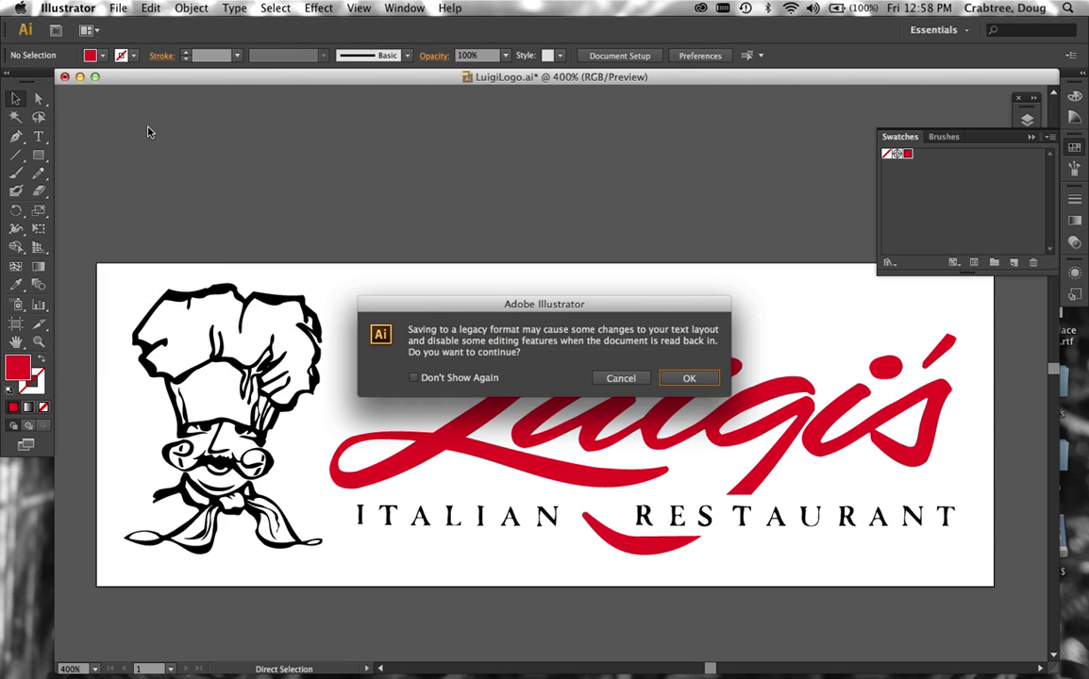
left_click(681, 379)
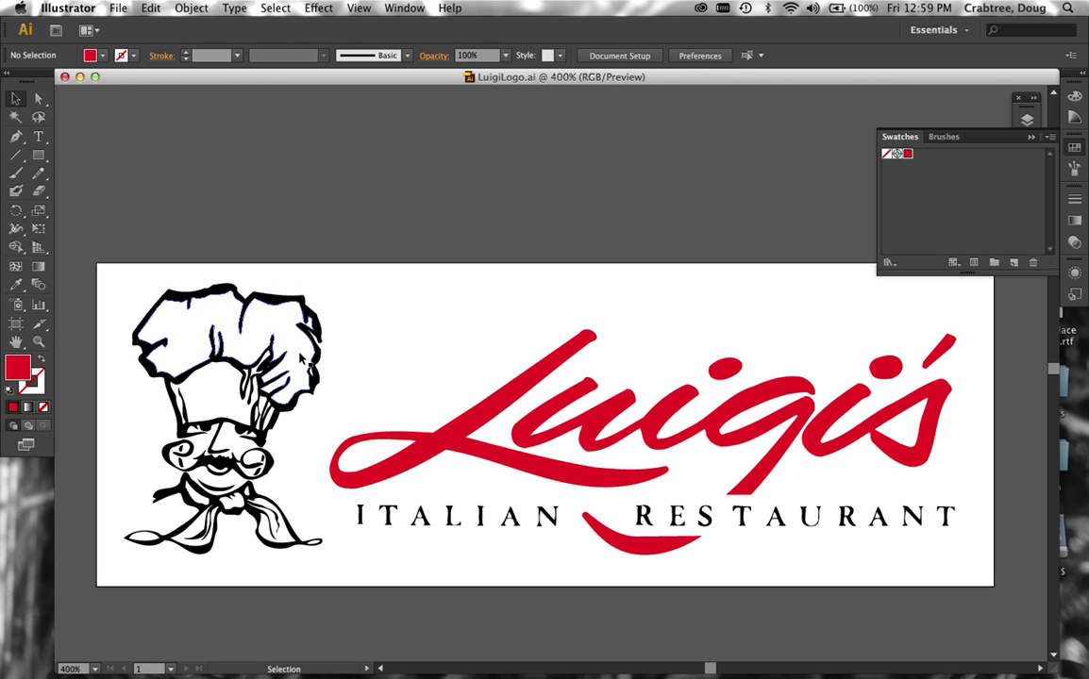
key("super")
key("super+y")
key("super+y")
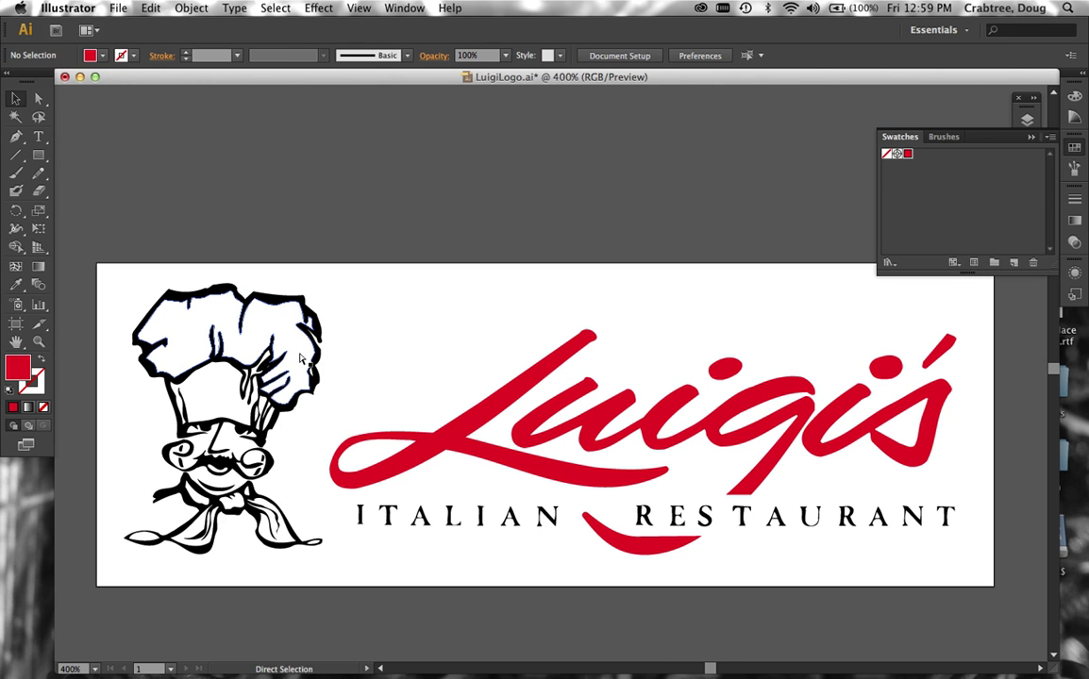